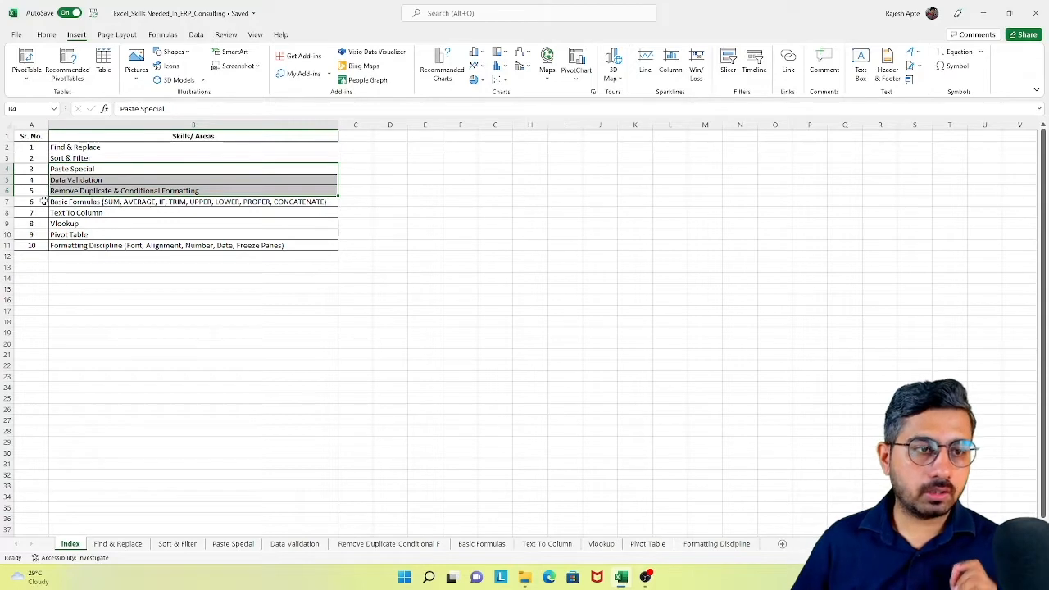
- Review skills 6 to 10 on the Index sheet, the Pivot Table sheet, and the trainee data in A1:H16 on Basic Formulas
{"action": "left_click_drag", "start_coordinate": [48, 199], "coordinate": [95, 202]}
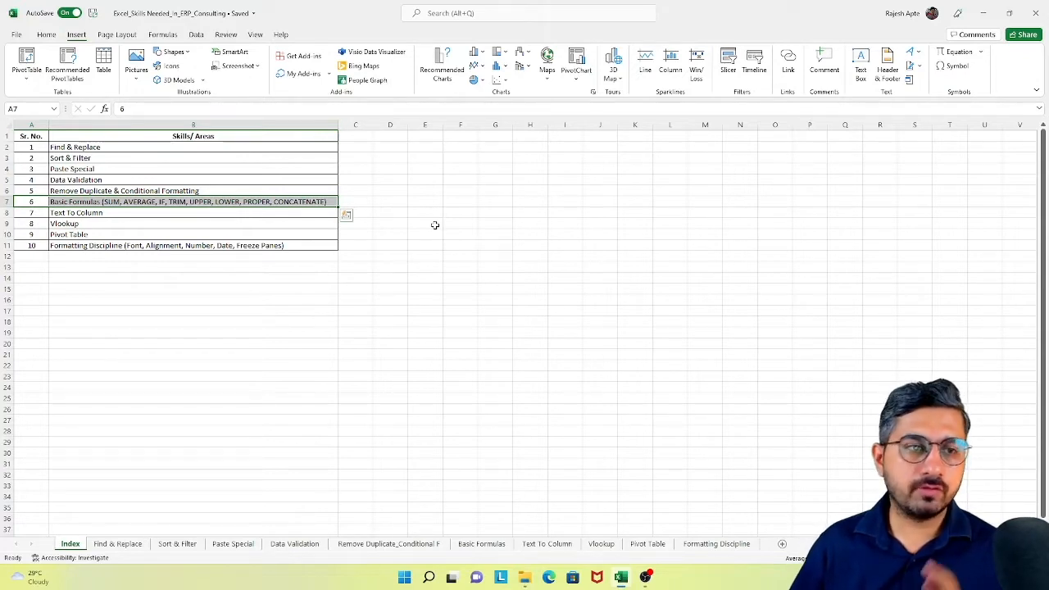
{"action": "left_click", "coordinate": [33, 213]}
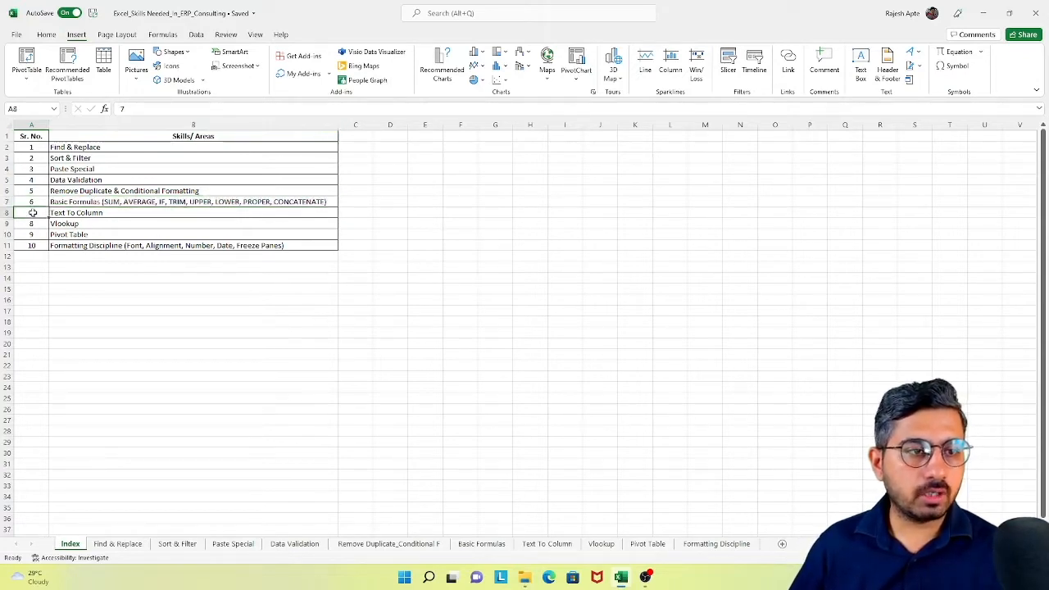
{"action": "left_click_drag", "start_coordinate": [33, 213], "coordinate": [70, 225]}
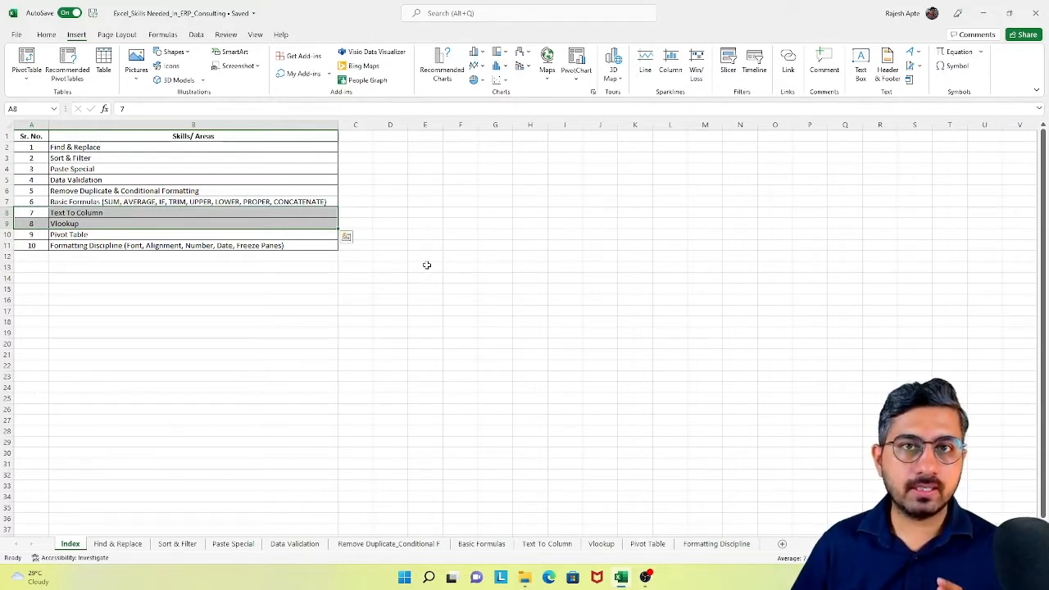
{"action": "left_click_drag", "start_coordinate": [46, 236], "coordinate": [82, 249]}
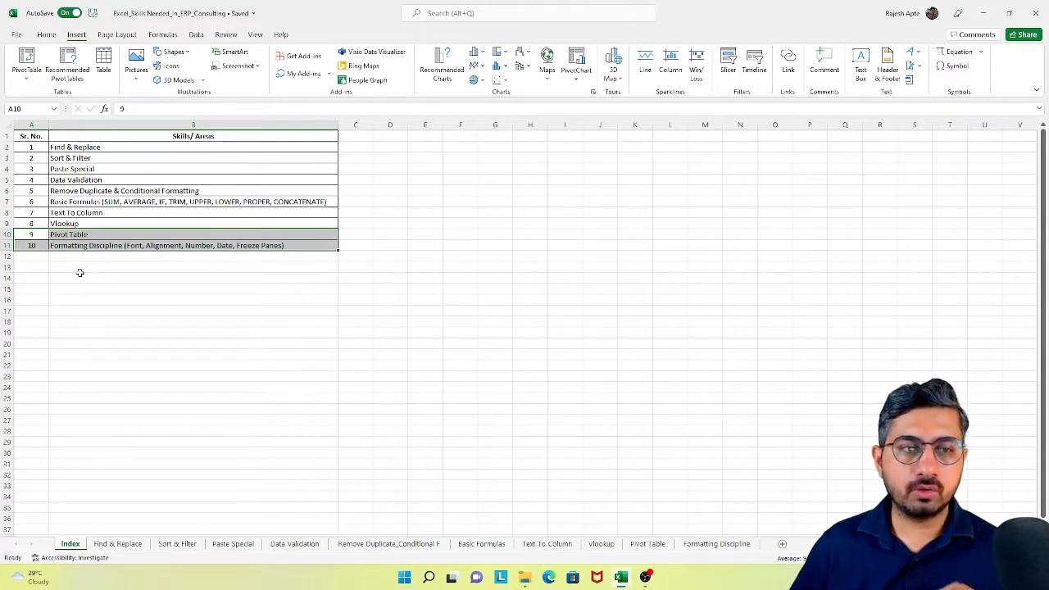
{"action": "left_click", "coordinate": [28, 236]}
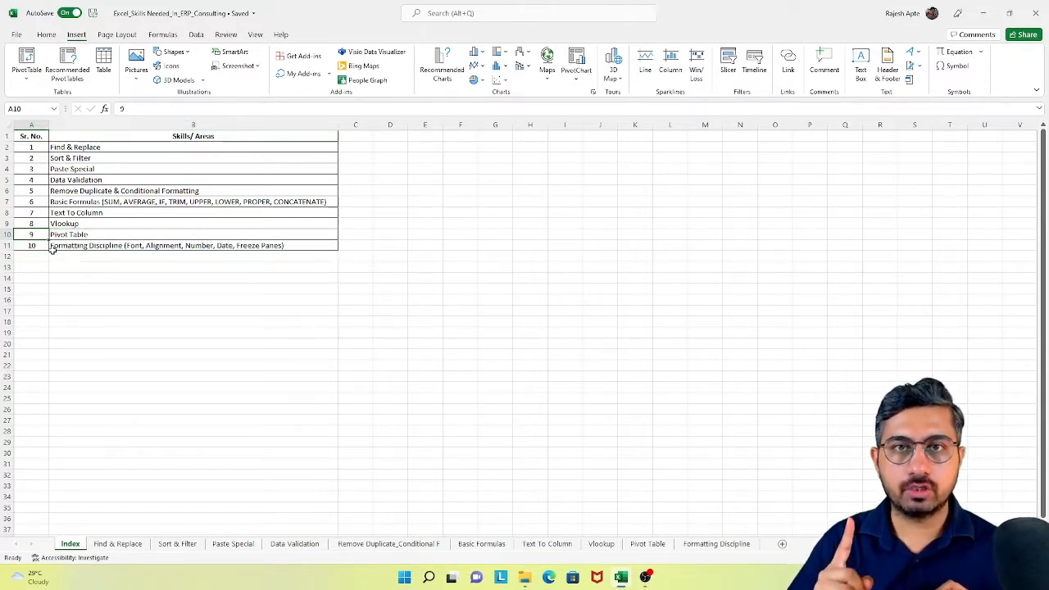
{"action": "left_click", "coordinate": [636, 545]}
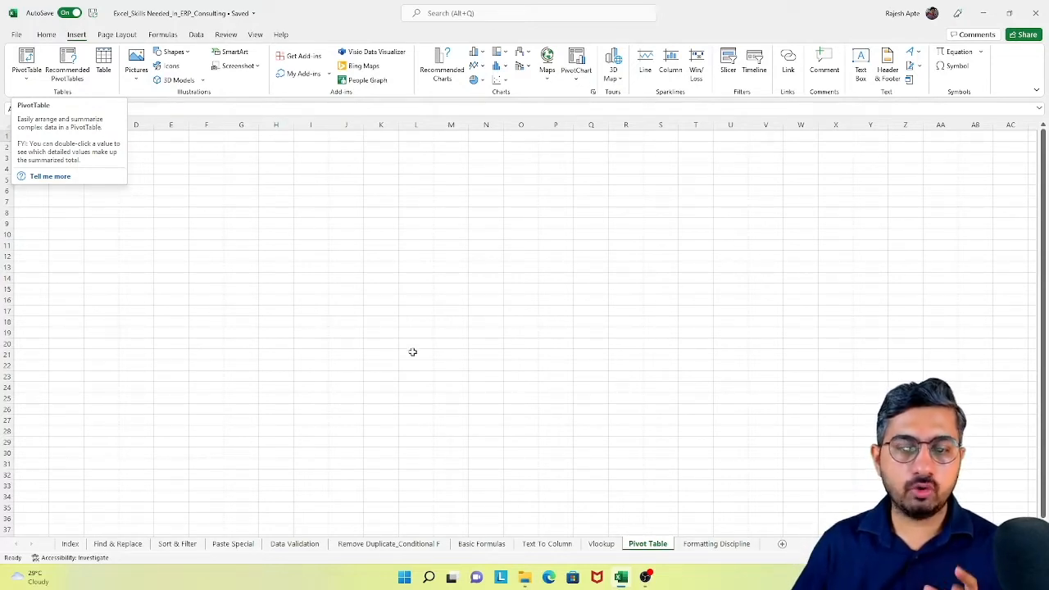
{"action": "left_click", "coordinate": [479, 548]}
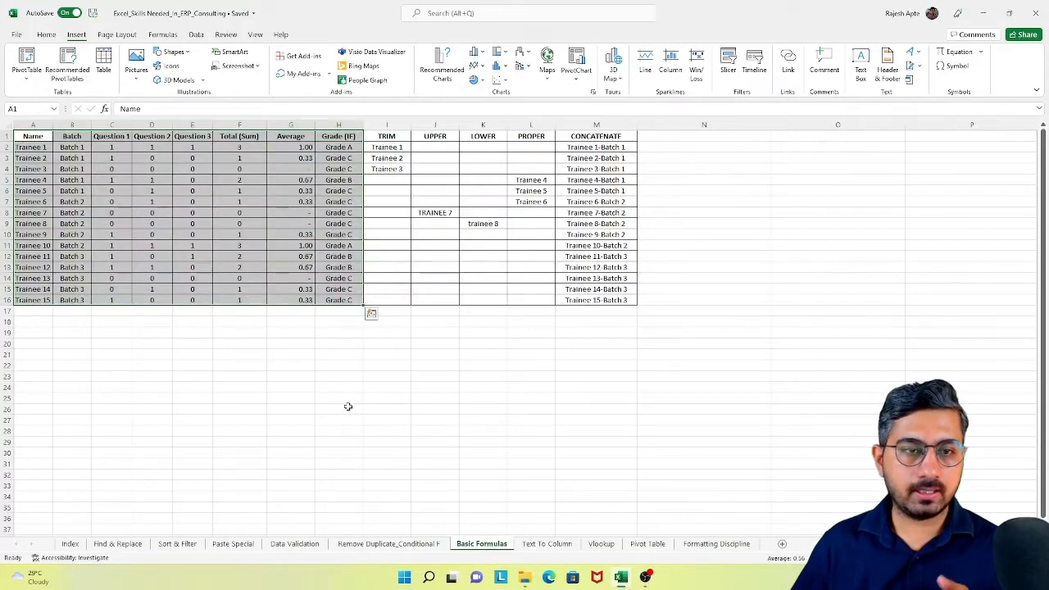
{"action": "left_click", "coordinate": [175, 341]}
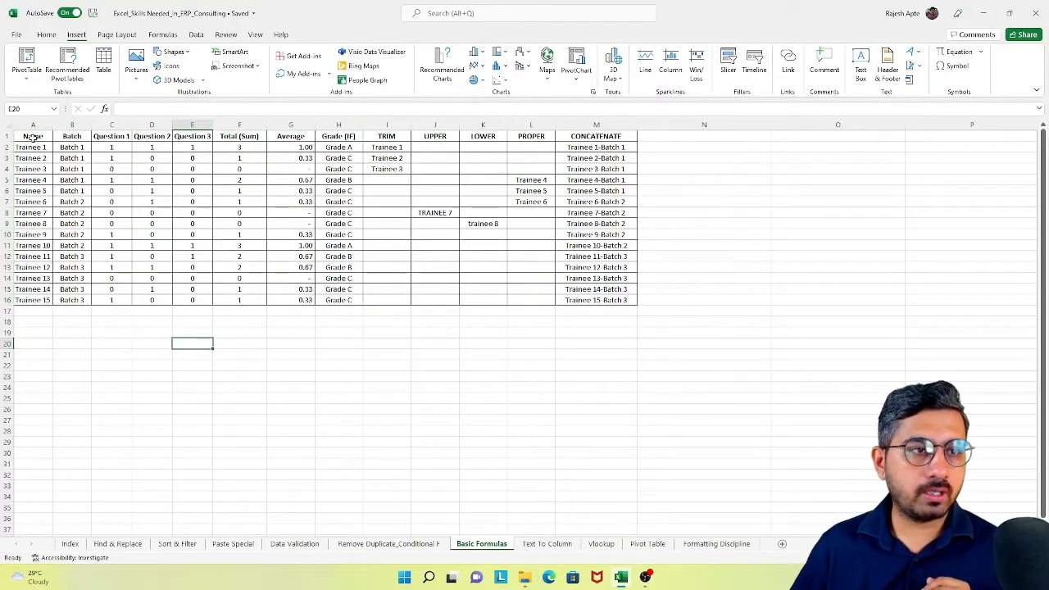
{"action": "left_click_drag", "start_coordinate": [32, 136], "coordinate": [336, 298]}
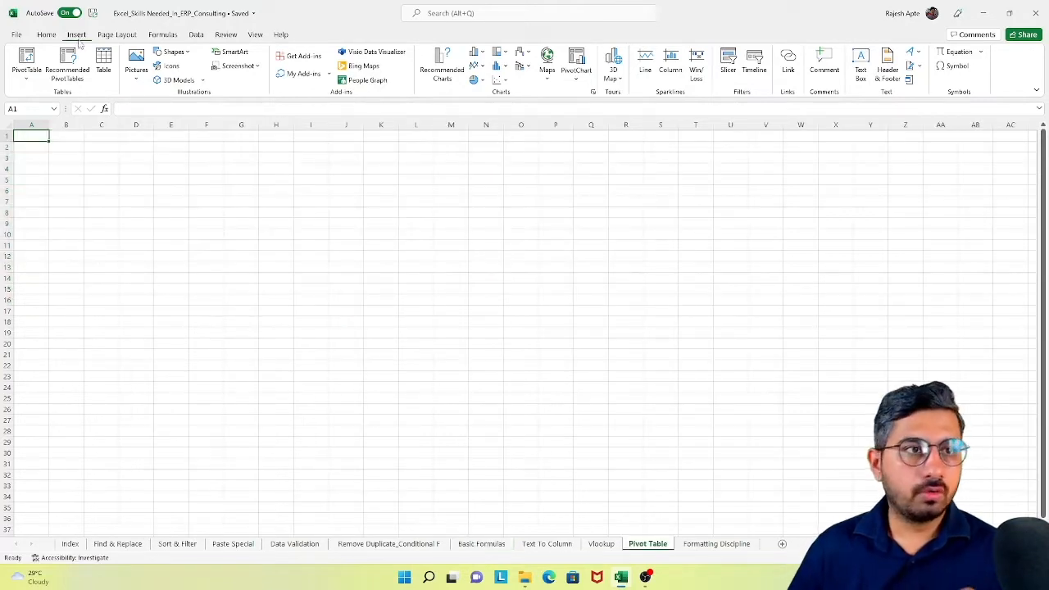
- Insert a PivotTable from range A1:H16 of the Basic Formulas sheet, placed at cell A1 of the existing Pivot Table sheet
{"action": "left_click", "coordinate": [26, 59]}
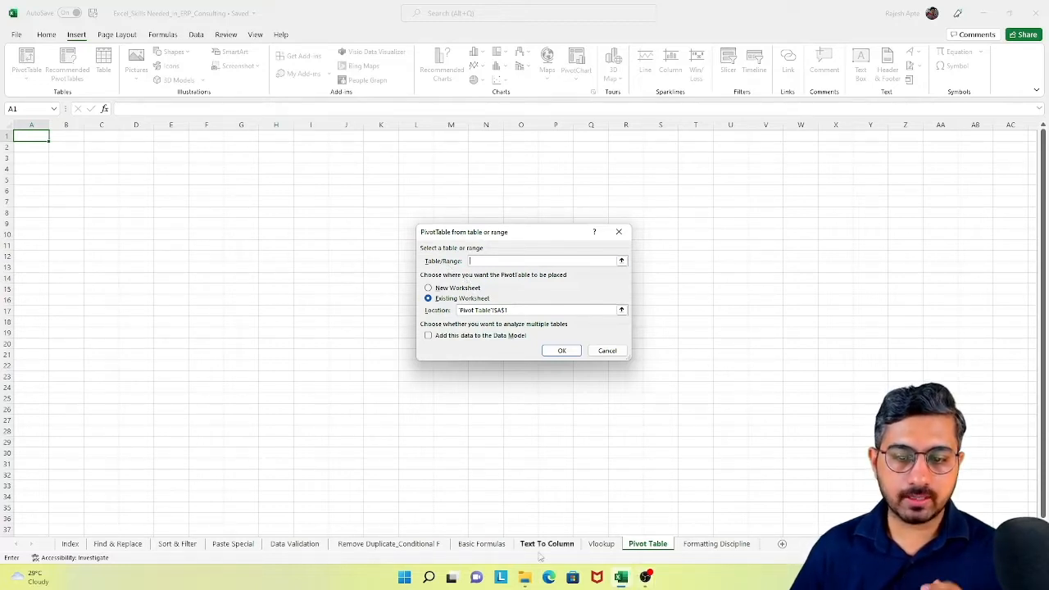
{"action": "left_click", "coordinate": [477, 548]}
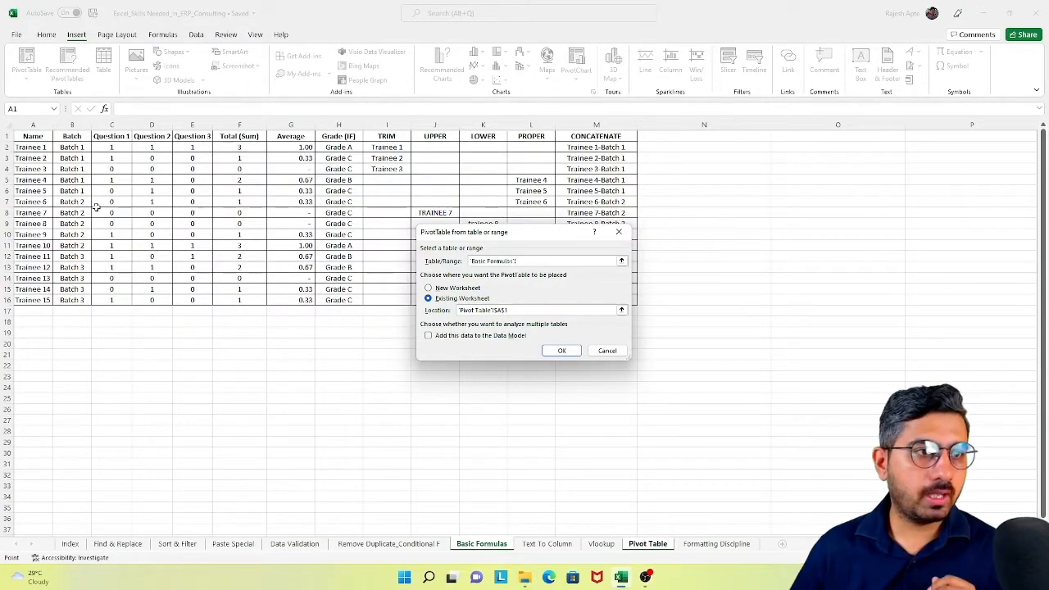
{"action": "left_click_drag", "start_coordinate": [33, 136], "coordinate": [351, 301]}
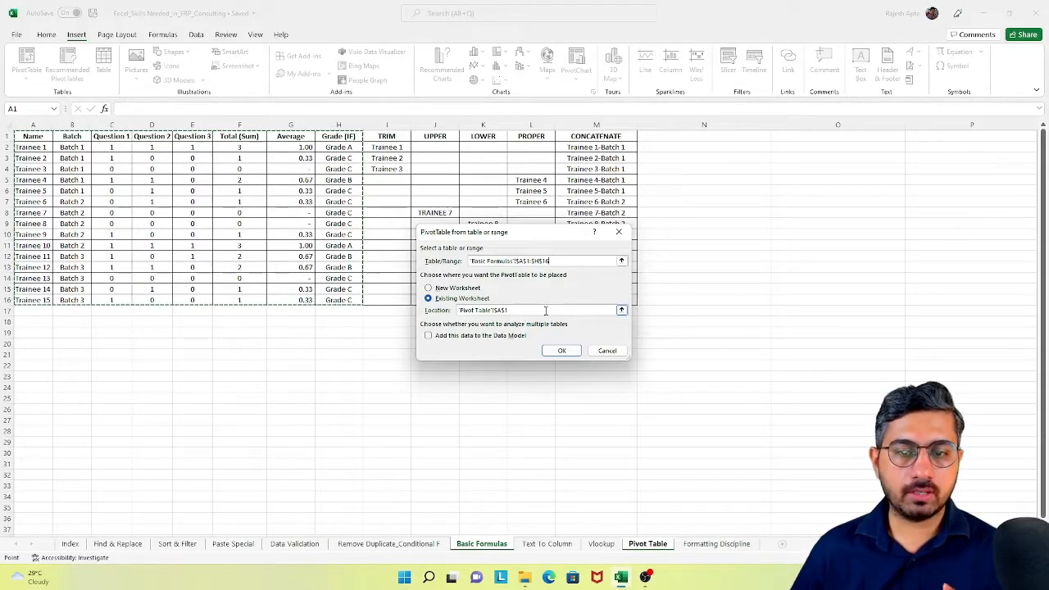
{"action": "left_click", "coordinate": [562, 350]}
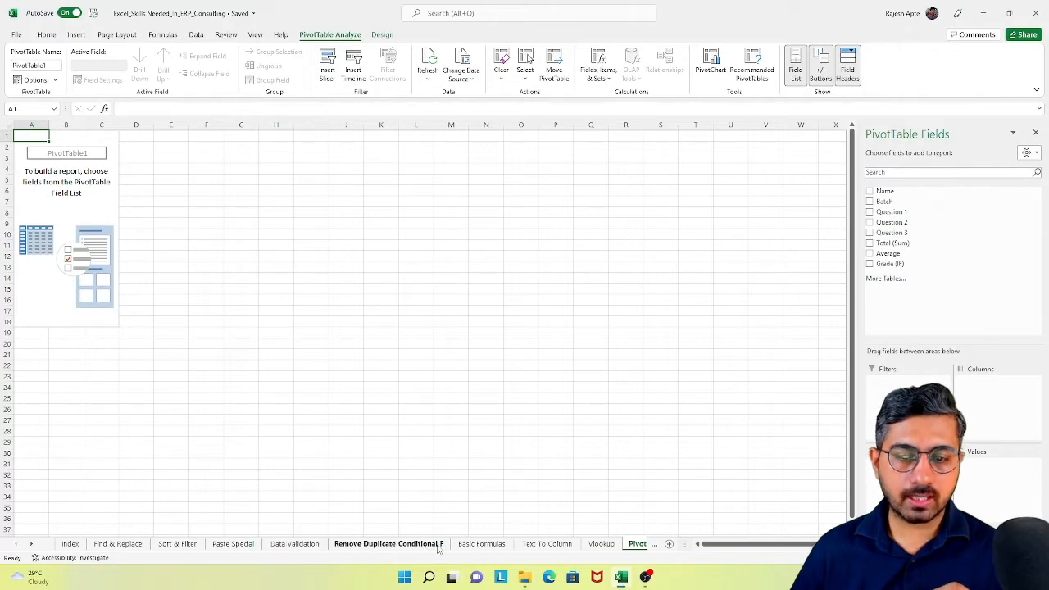
- Examine the Name, Batch and Grade (IF) columns of the source data on the Basic Formulas sheet
{"action": "left_click", "coordinate": [481, 544]}
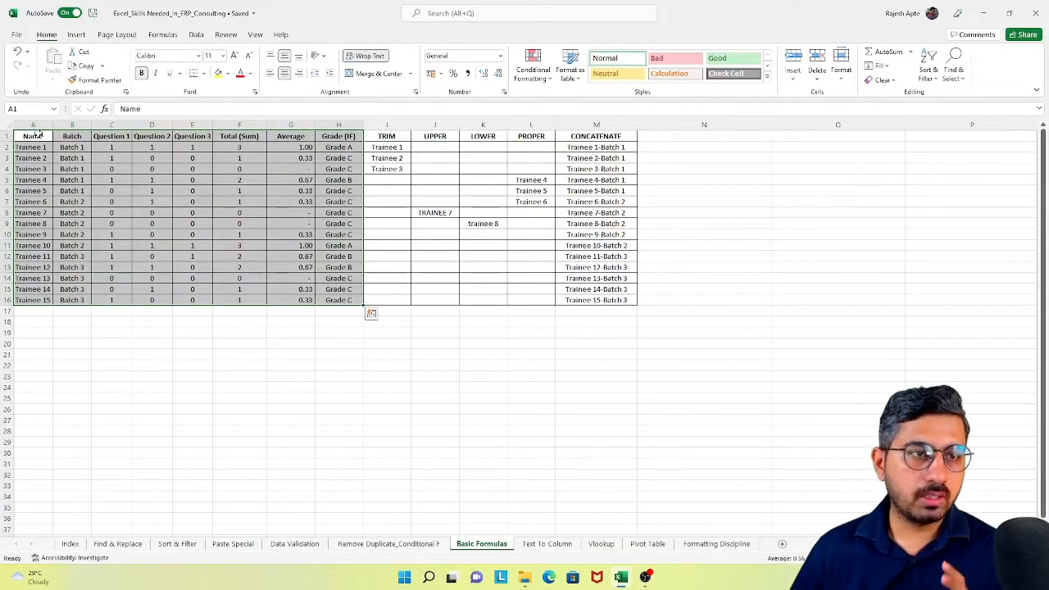
{"action": "left_click", "coordinate": [71, 136]}
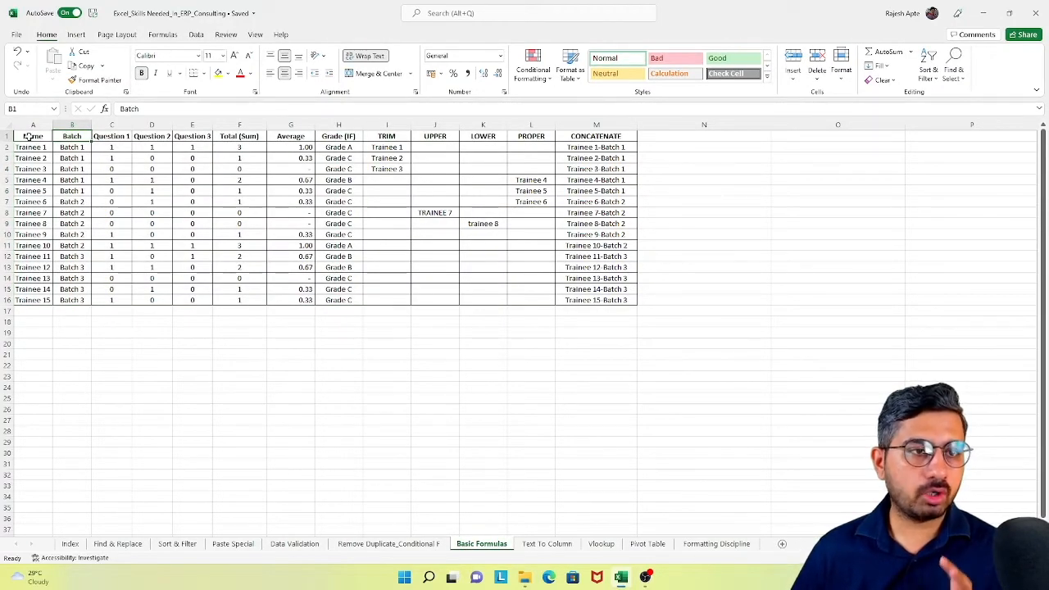
{"action": "left_click_drag", "start_coordinate": [29, 136], "coordinate": [39, 300]}
{"action": "left_click_drag", "start_coordinate": [72, 137], "coordinate": [72, 300]}
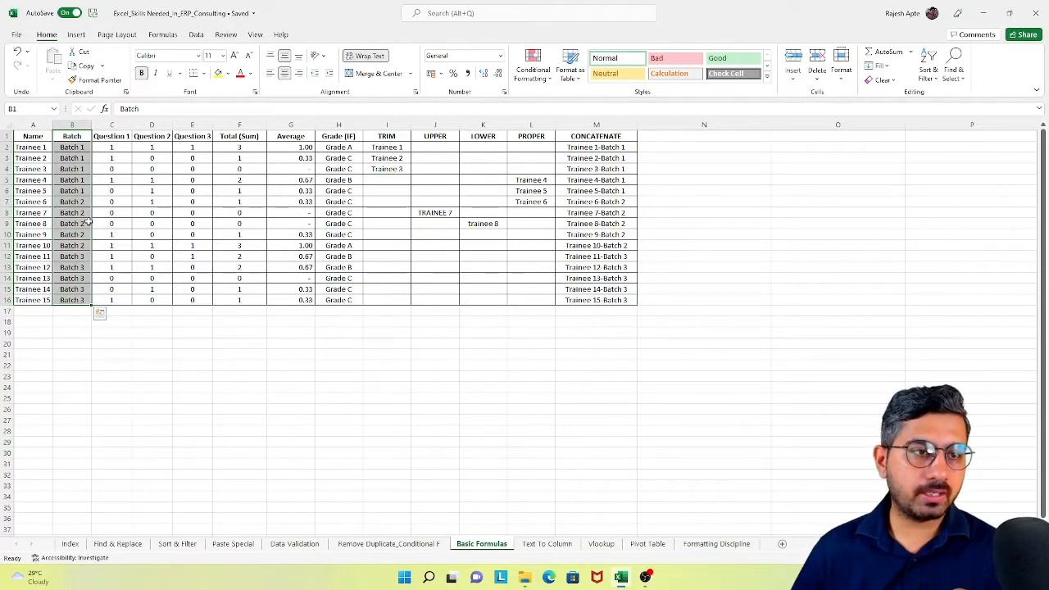
{"action": "left_click_drag", "start_coordinate": [348, 136], "coordinate": [351, 301]}
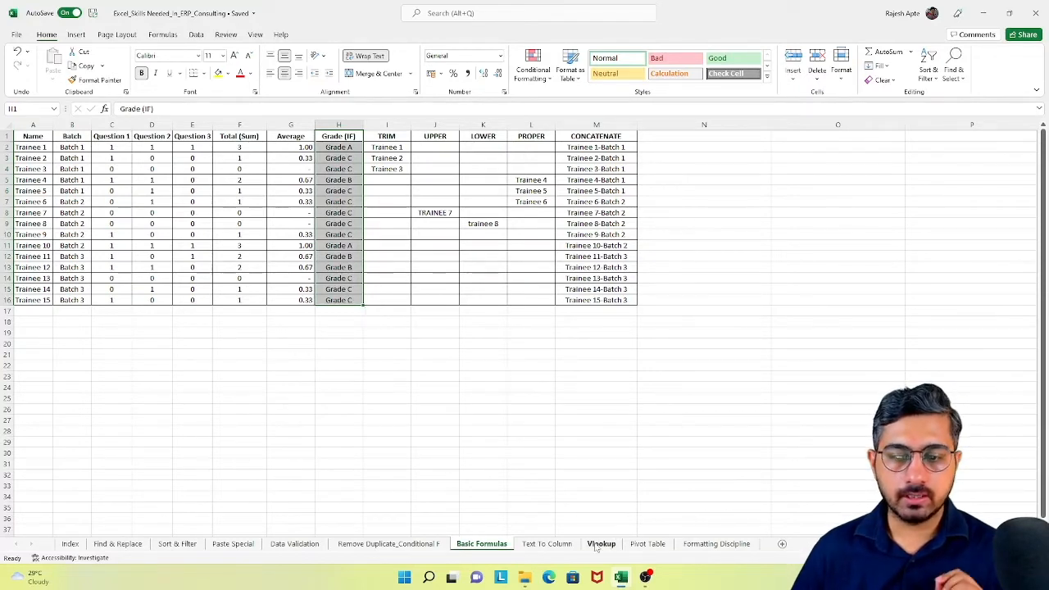
- Lay out the PivotTable with Batch as rows, Grade (IF) as columns and the count of Name as values, and close the field list
{"action": "left_click", "coordinate": [647, 543]}
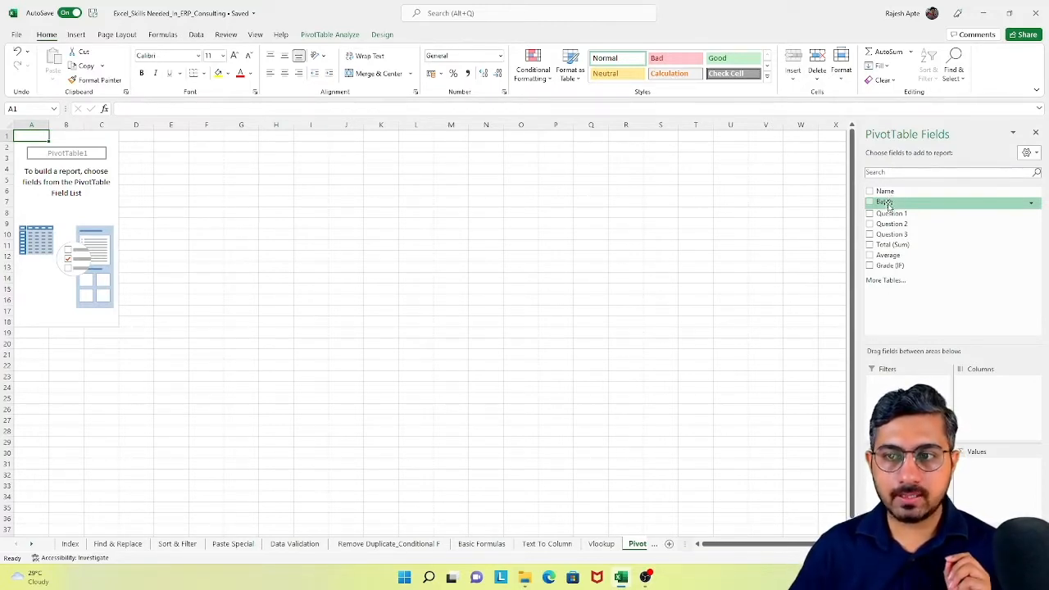
{"action": "left_click_drag", "start_coordinate": [887, 204], "coordinate": [904, 387]}
{"action": "left_click_drag", "start_coordinate": [904, 459], "coordinate": [905, 483]}
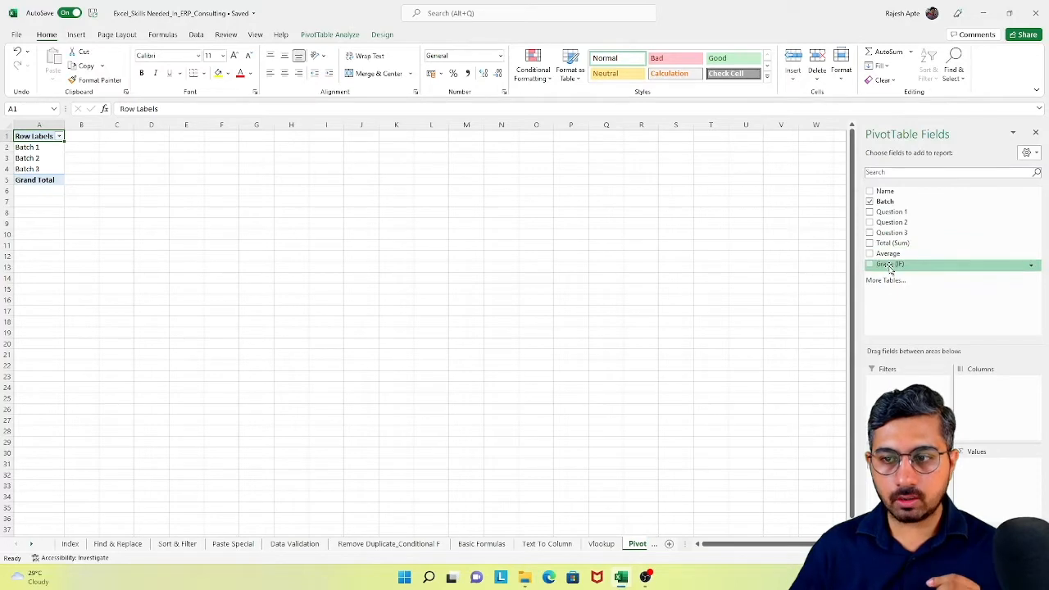
{"action": "left_click_drag", "start_coordinate": [889, 265], "coordinate": [992, 420]}
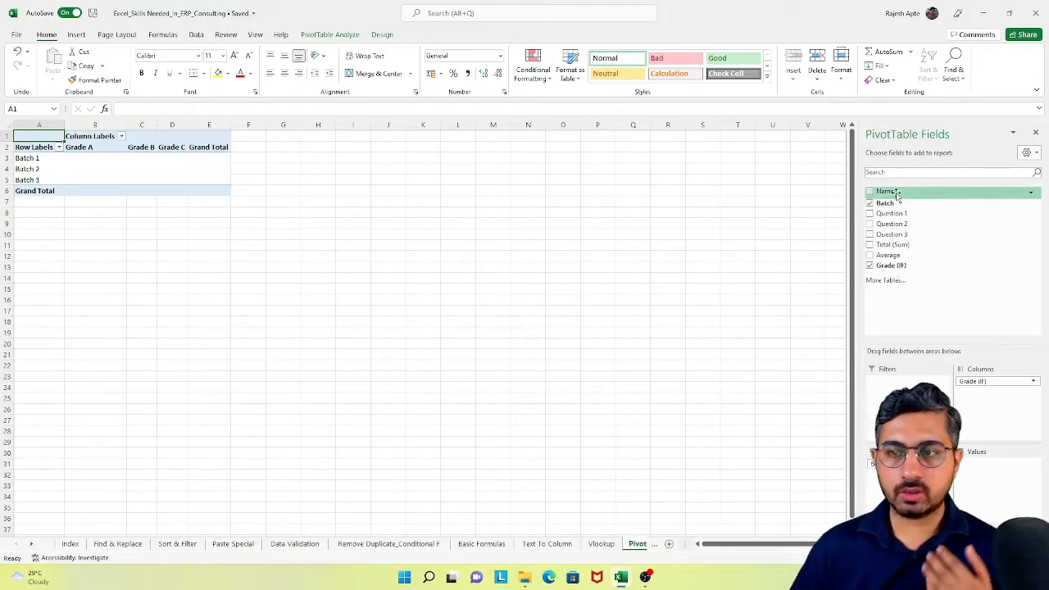
{"action": "left_click_drag", "start_coordinate": [889, 194], "coordinate": [989, 478]}
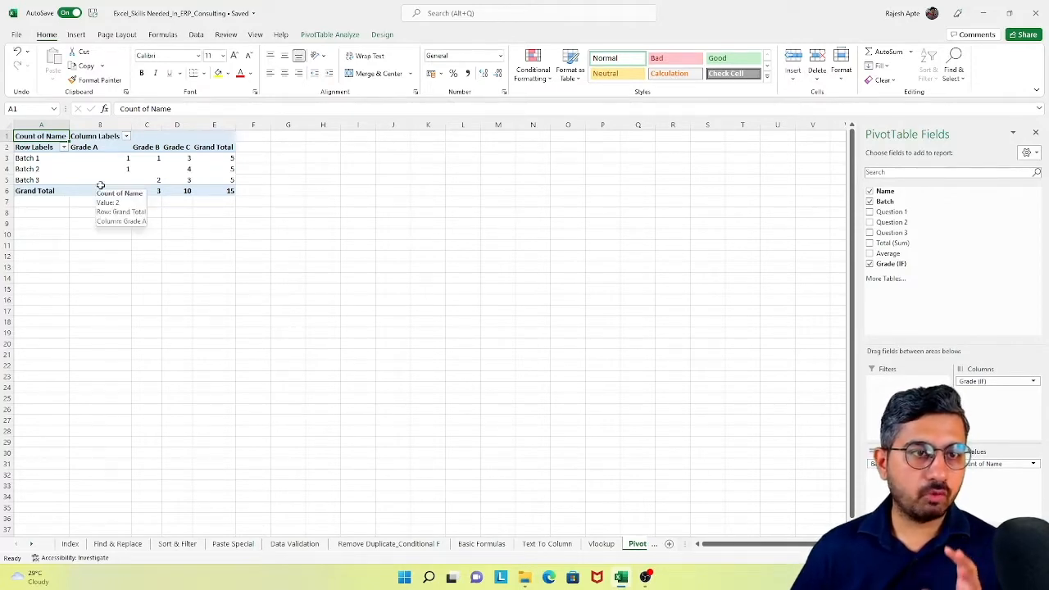
{"action": "left_click", "coordinate": [1036, 133]}
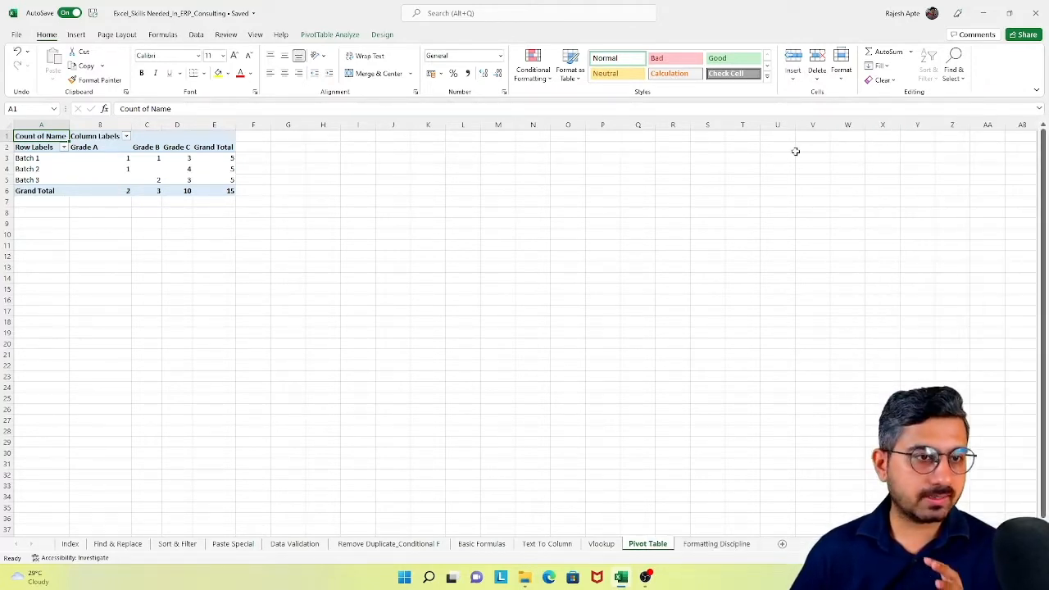
- Examine Batch 1's counts for Grade A, Grade B, Grade C and the Grand Total in the PivotTable
{"action": "left_click", "coordinate": [35, 158]}
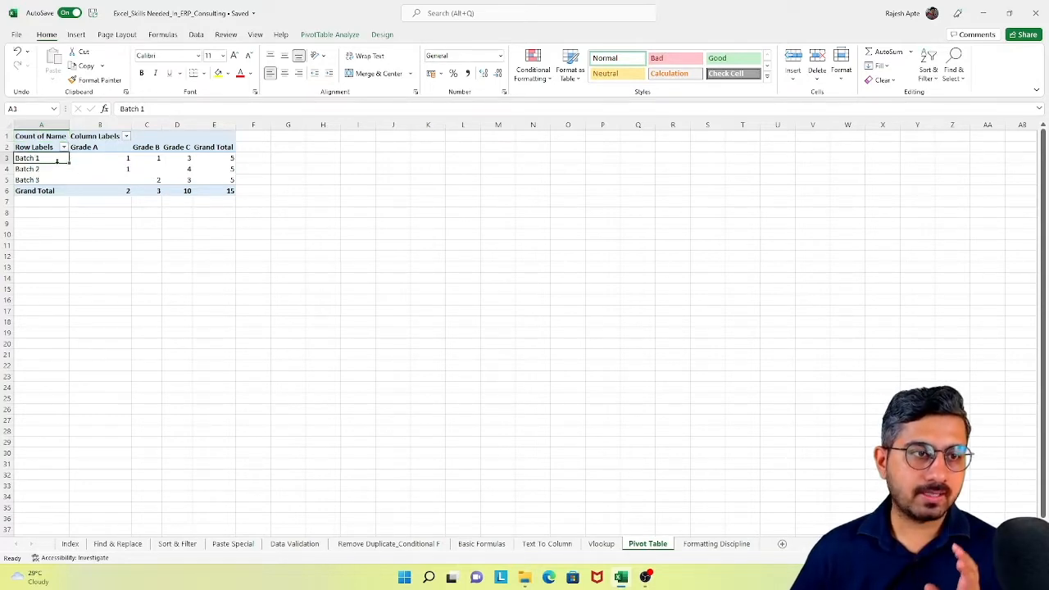
{"action": "left_click", "coordinate": [106, 158]}
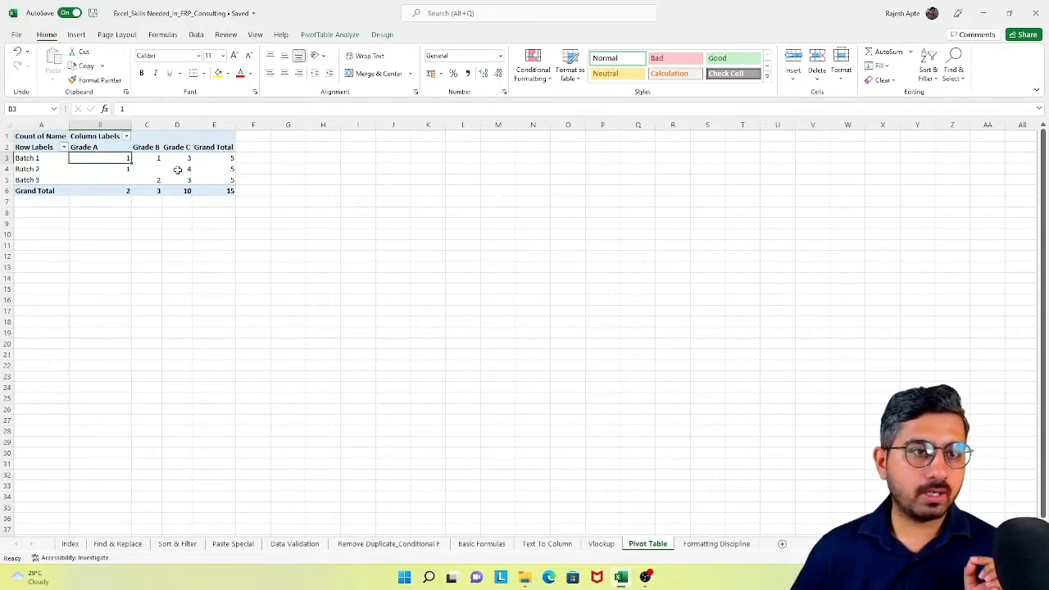
{"action": "left_click", "coordinate": [154, 158]}
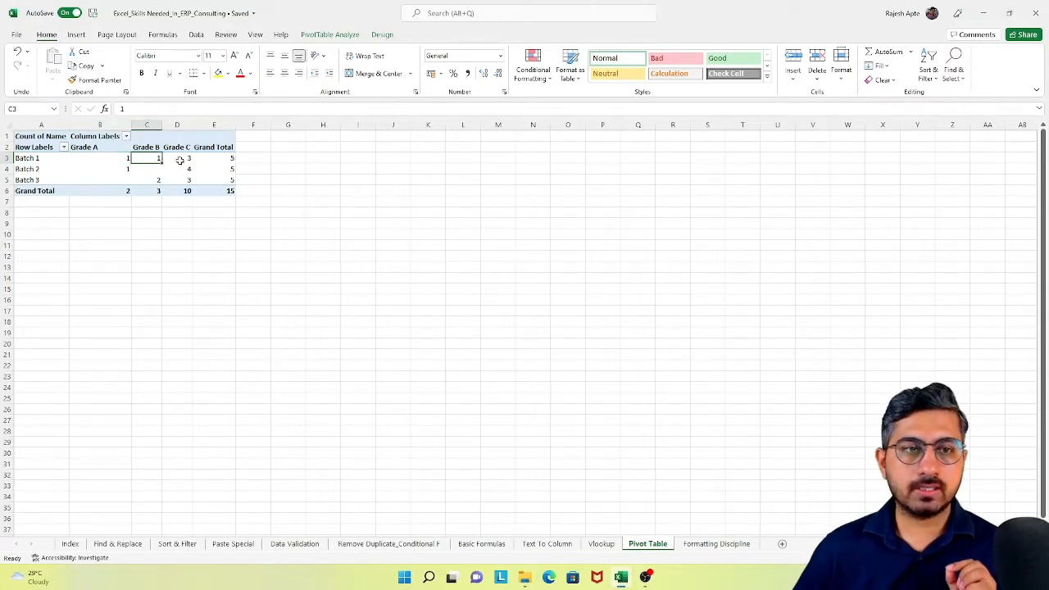
{"action": "left_click", "coordinate": [181, 159]}
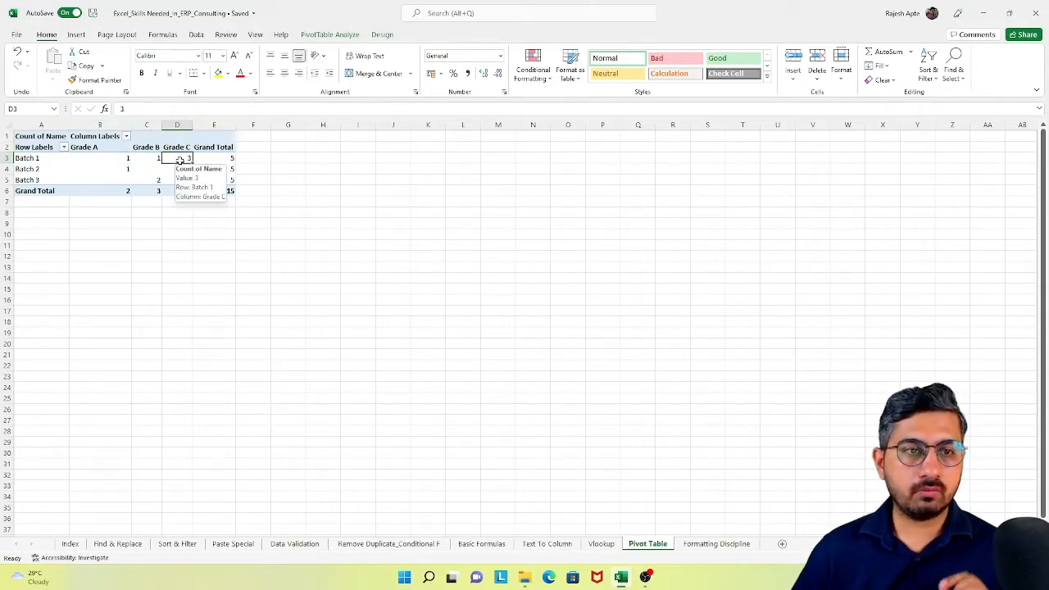
{"action": "left_click", "coordinate": [230, 159]}
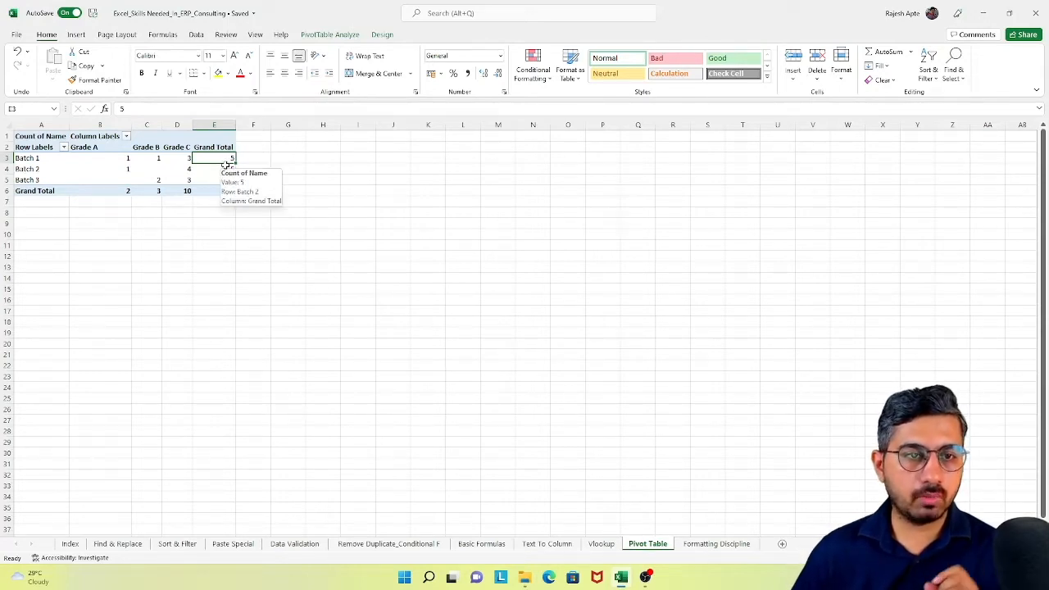
- Sort the PivotTable's batches by their Grade C counts from largest to smallest
{"action": "left_click", "coordinate": [181, 158]}
{"action": "right_click", "coordinate": [182, 159]}
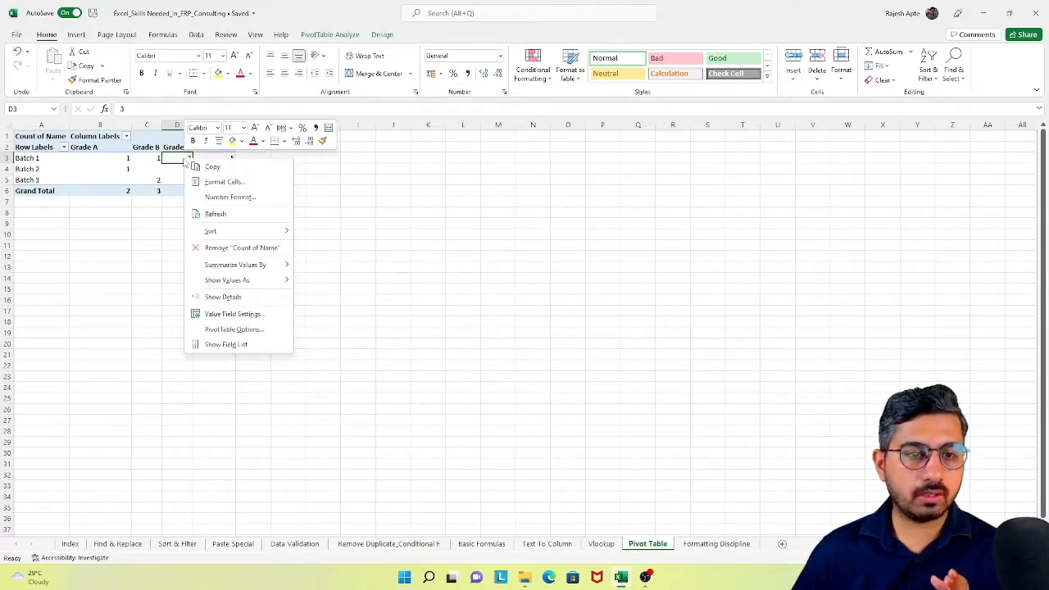
{"action": "mouse_move", "coordinate": [230, 234]}
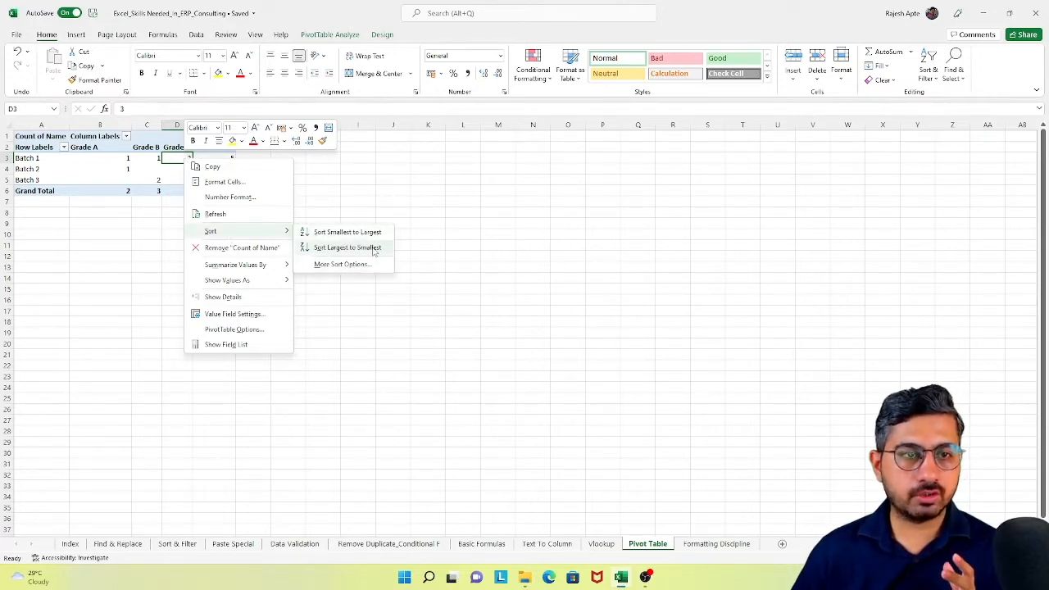
{"action": "left_click", "coordinate": [348, 248]}
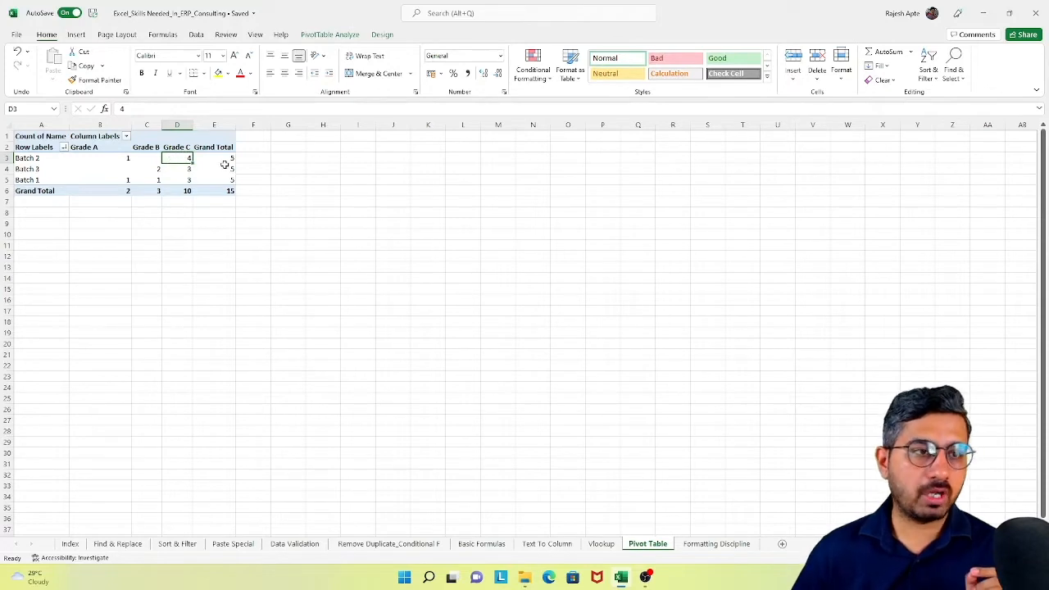
- Examine the first sorted batch row and the Grand Total values of the three batches
{"action": "left_click", "coordinate": [51, 158]}
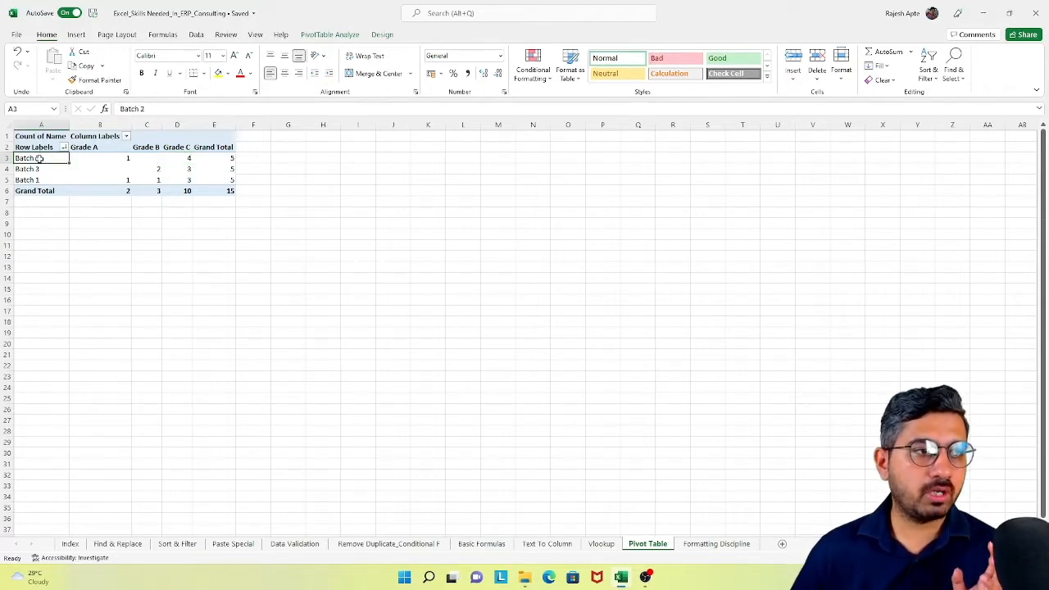
{"action": "right_click", "coordinate": [40, 160]}
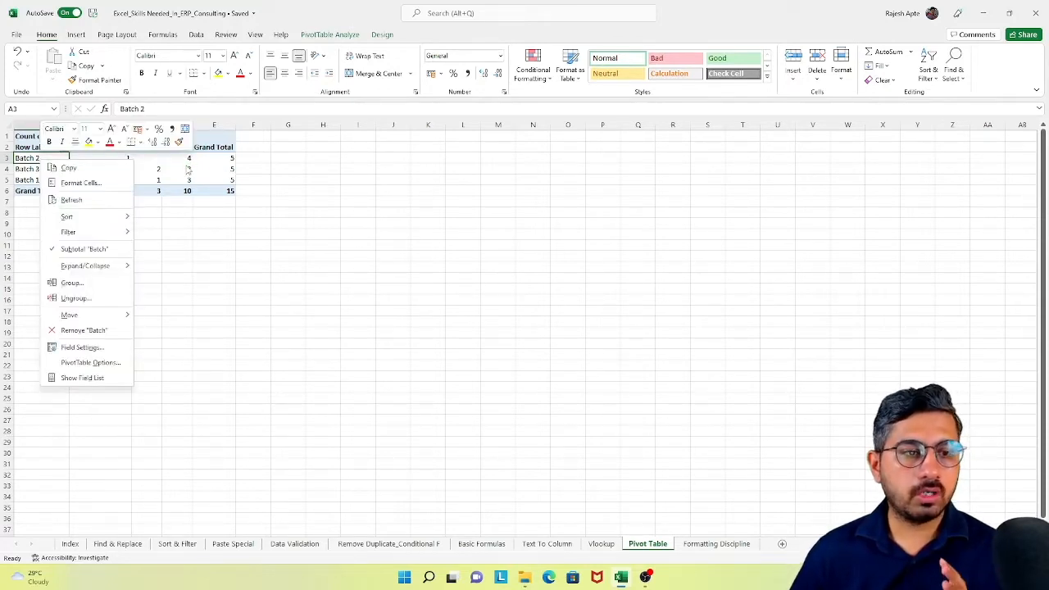
{"action": "key", "text": "Escape"}
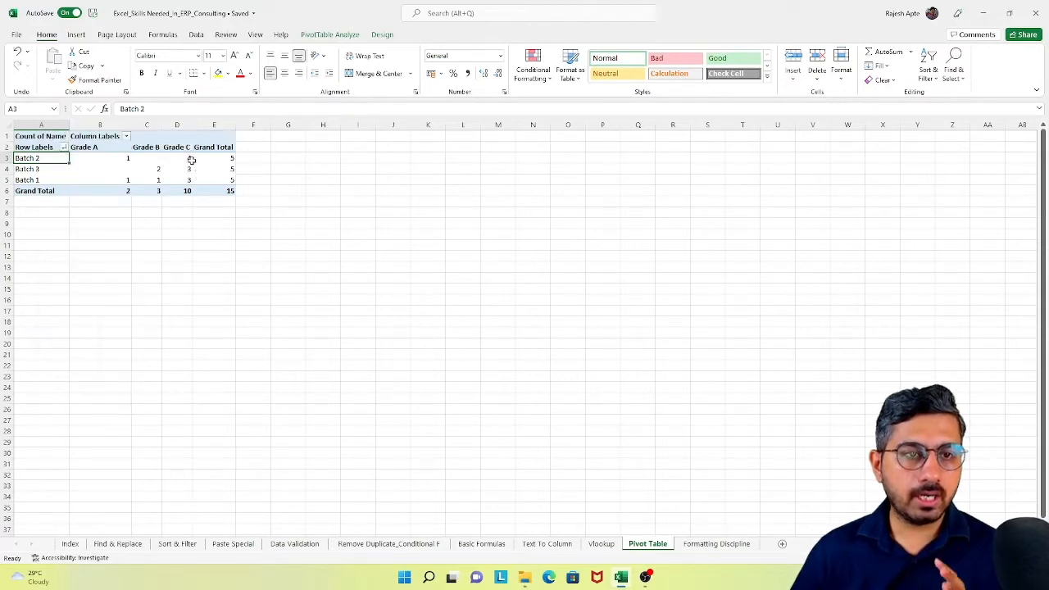
{"action": "left_click_drag", "start_coordinate": [190, 158], "coordinate": [223, 184]}
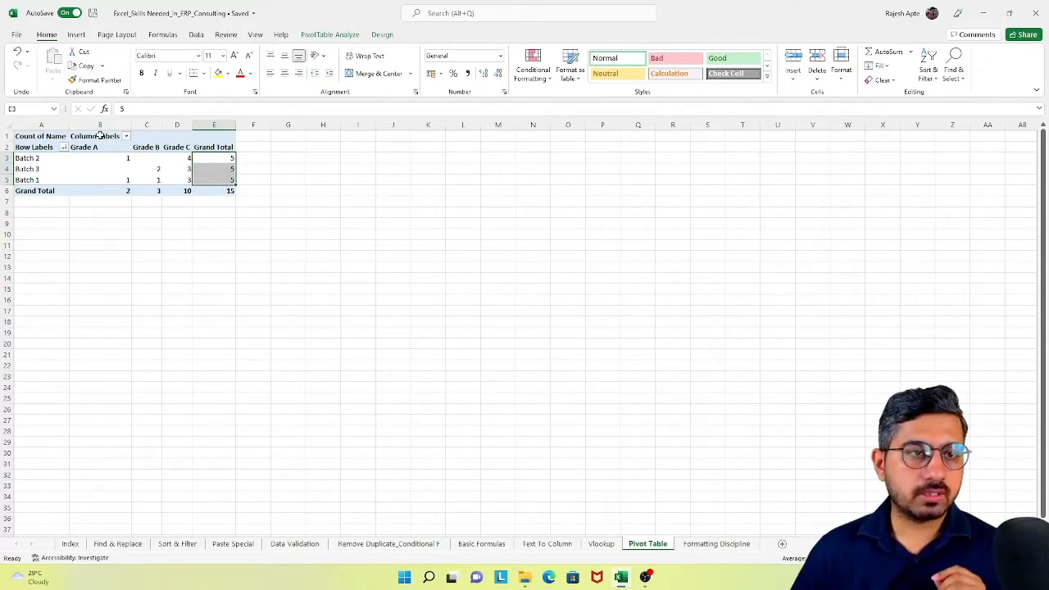
{"action": "mouse_move", "coordinate": [177, 161]}
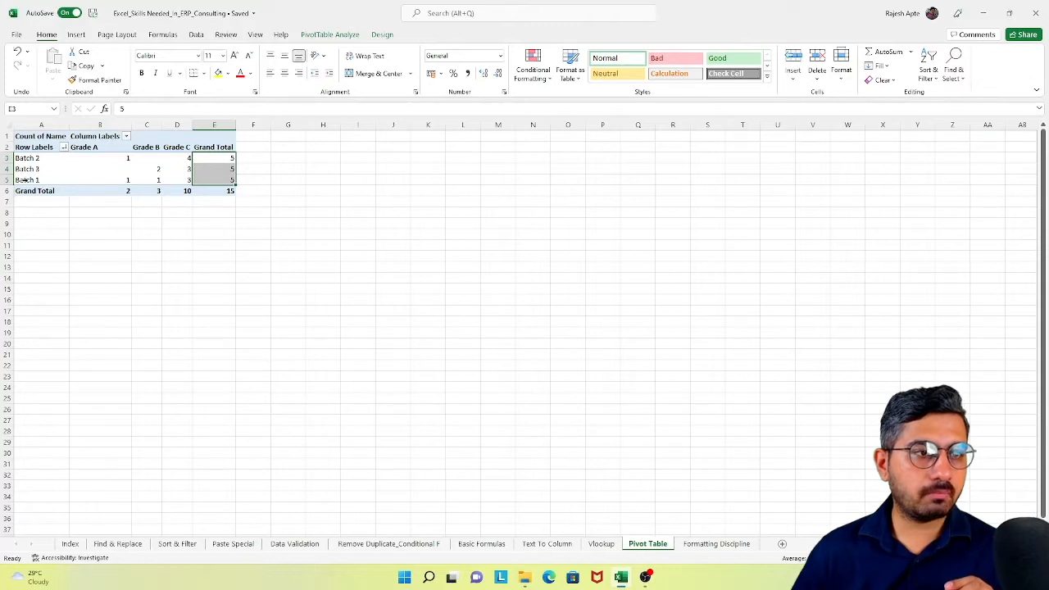
- Show the PivotTable field list again and move Grade (IF) from the columns area to the report filters
{"action": "left_click", "coordinate": [146, 137]}
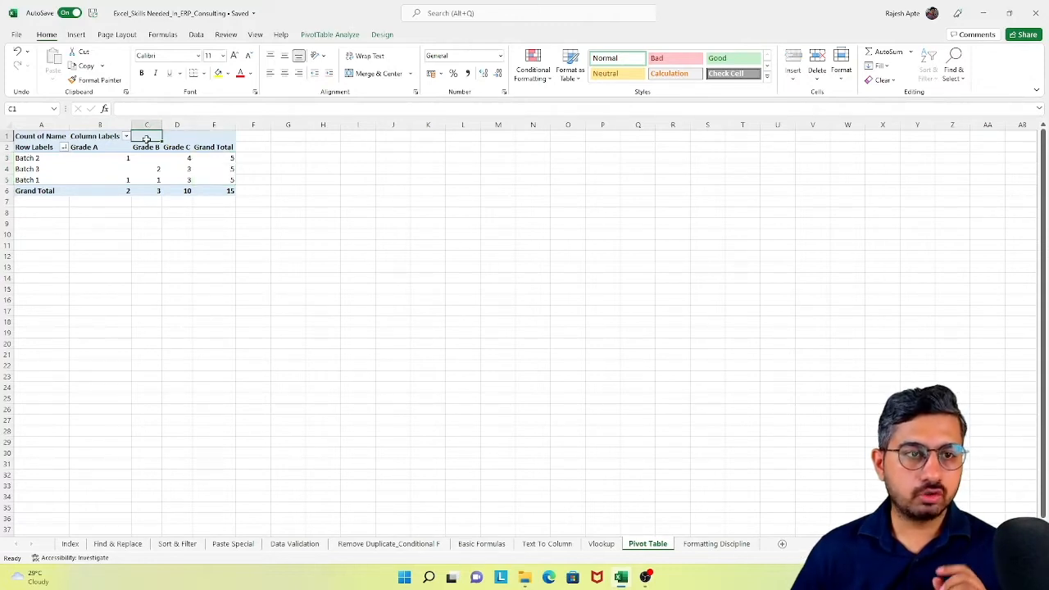
{"action": "left_click", "coordinate": [146, 147]}
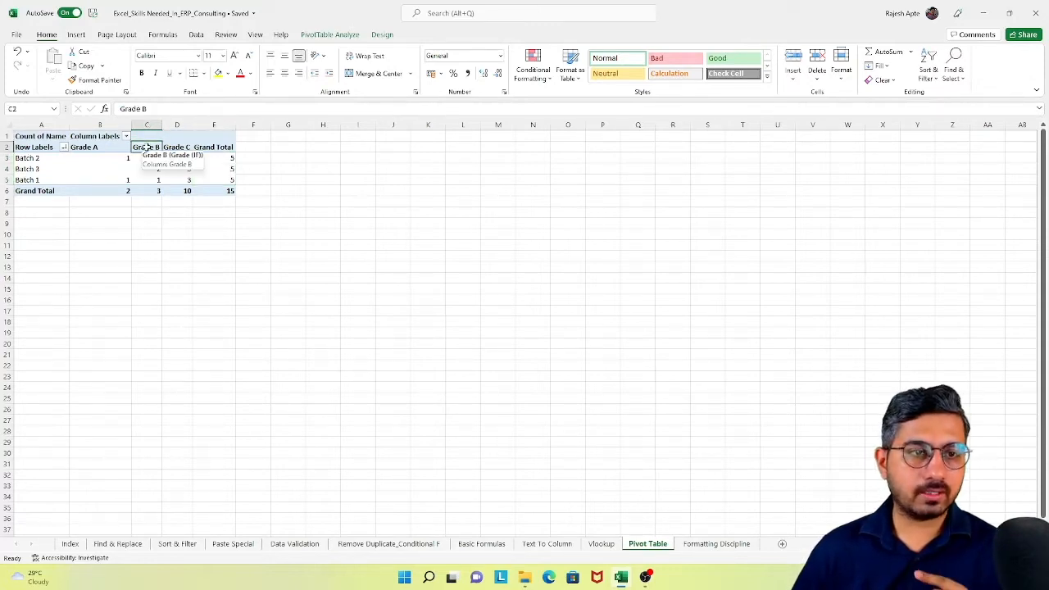
{"action": "right_click", "coordinate": [146, 147]}
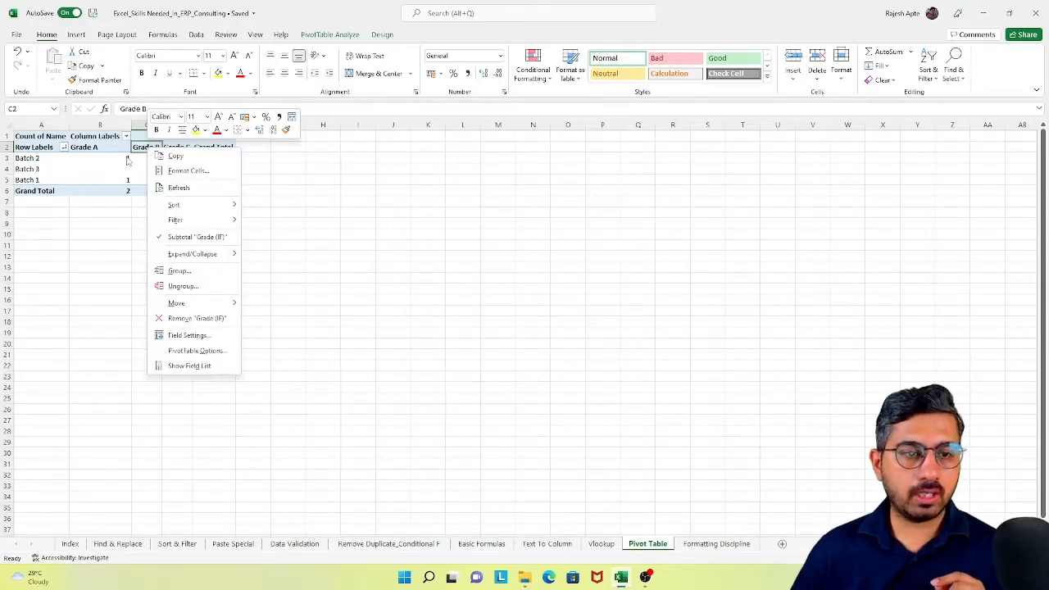
{"action": "left_click", "coordinate": [189, 365]}
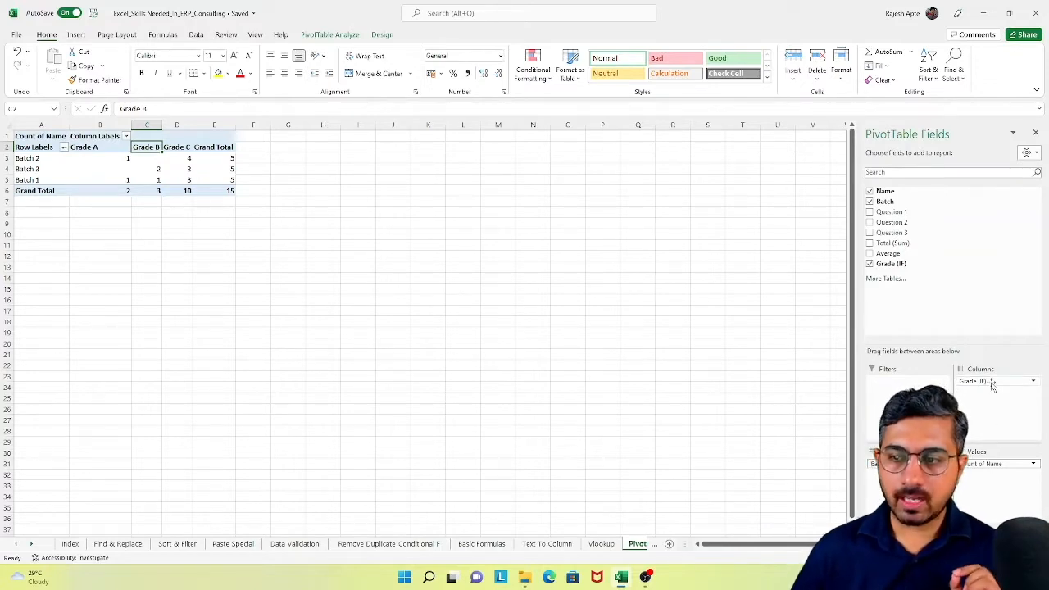
{"action": "left_click_drag", "start_coordinate": [992, 385], "coordinate": [924, 309]}
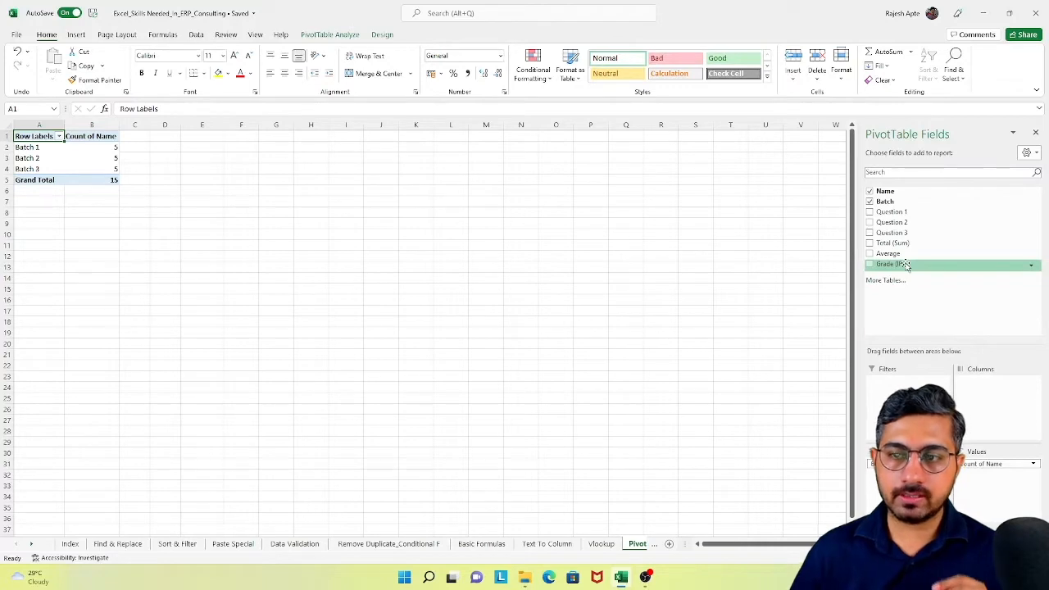
{"action": "left_click_drag", "start_coordinate": [904, 264], "coordinate": [898, 383]}
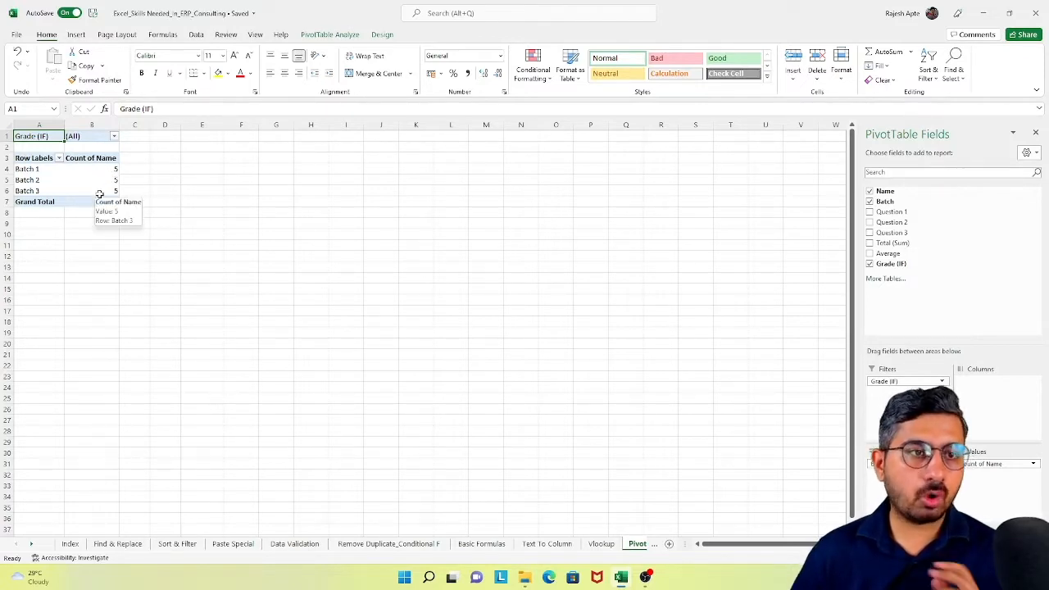
- Filter the PivotTable's Grade (IF) report filter to show only Grade A
{"action": "key", "text": "ctrl+a"}
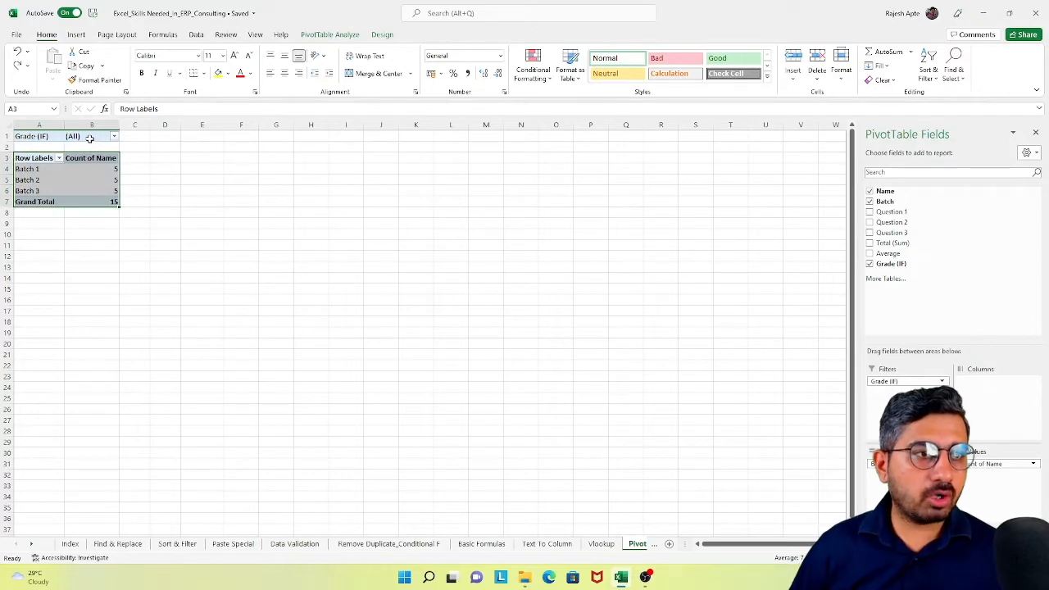
{"action": "left_click", "coordinate": [90, 136]}
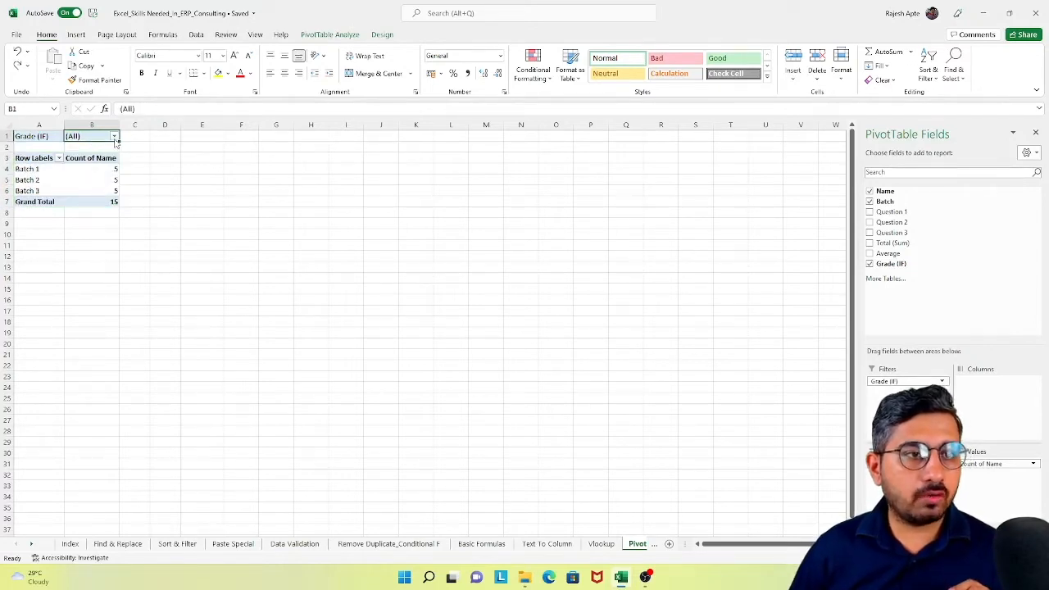
{"action": "left_click", "coordinate": [114, 137]}
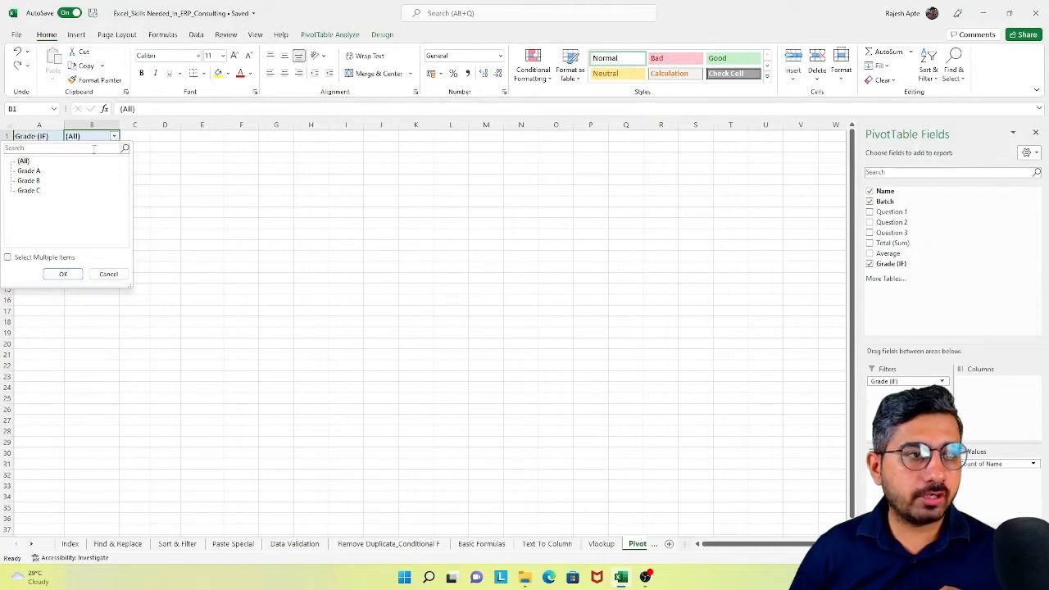
{"action": "left_click", "coordinate": [31, 172]}
{"action": "left_click", "coordinate": [63, 275]}
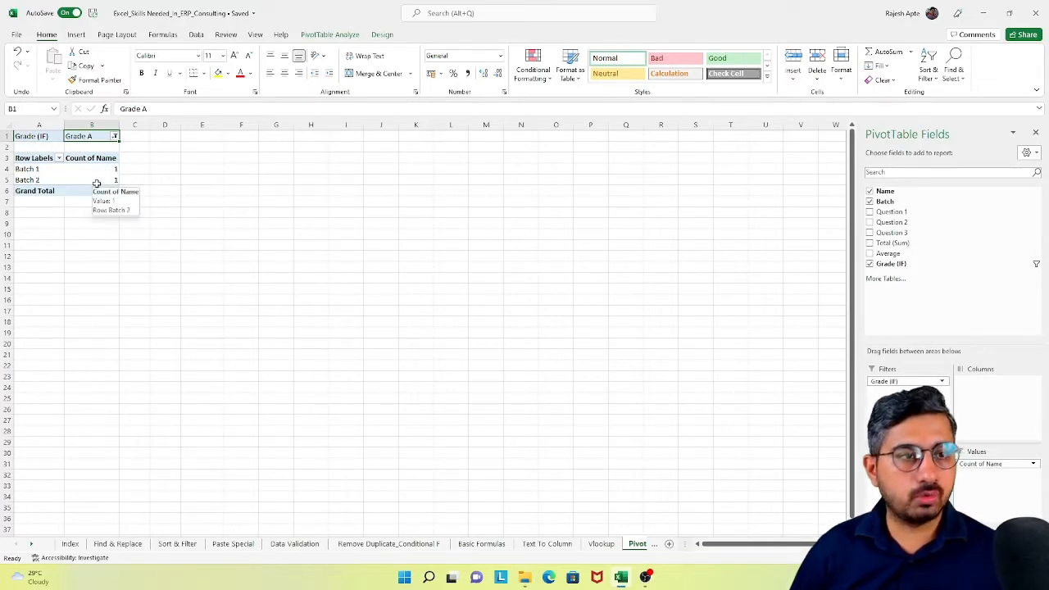
- Switch the Grade (IF) report filter to Grade B, followed by Grade C
{"action": "left_click", "coordinate": [116, 136]}
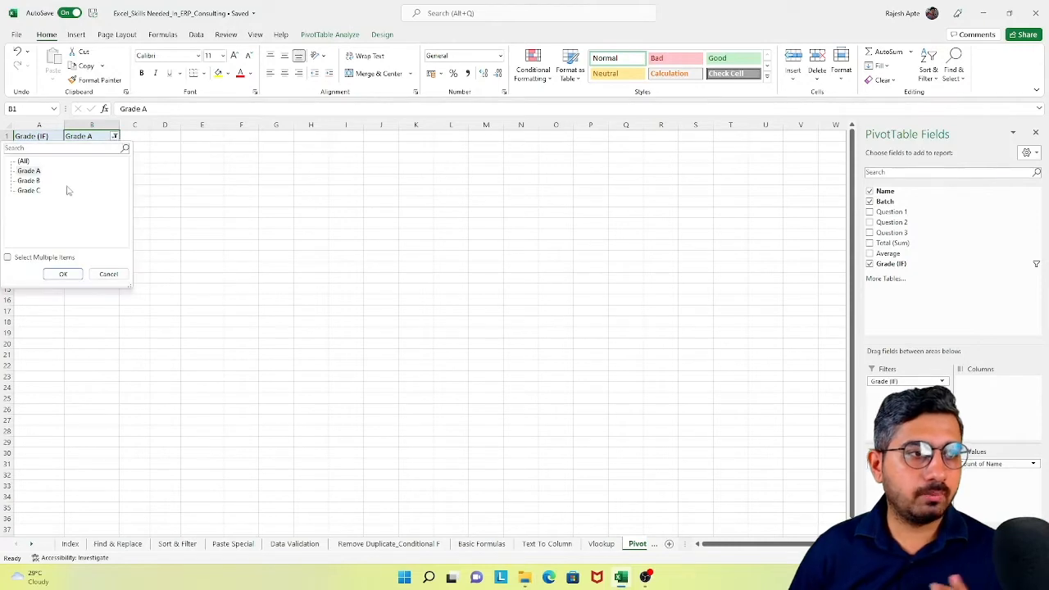
{"action": "left_click", "coordinate": [30, 181]}
{"action": "left_click", "coordinate": [63, 274]}
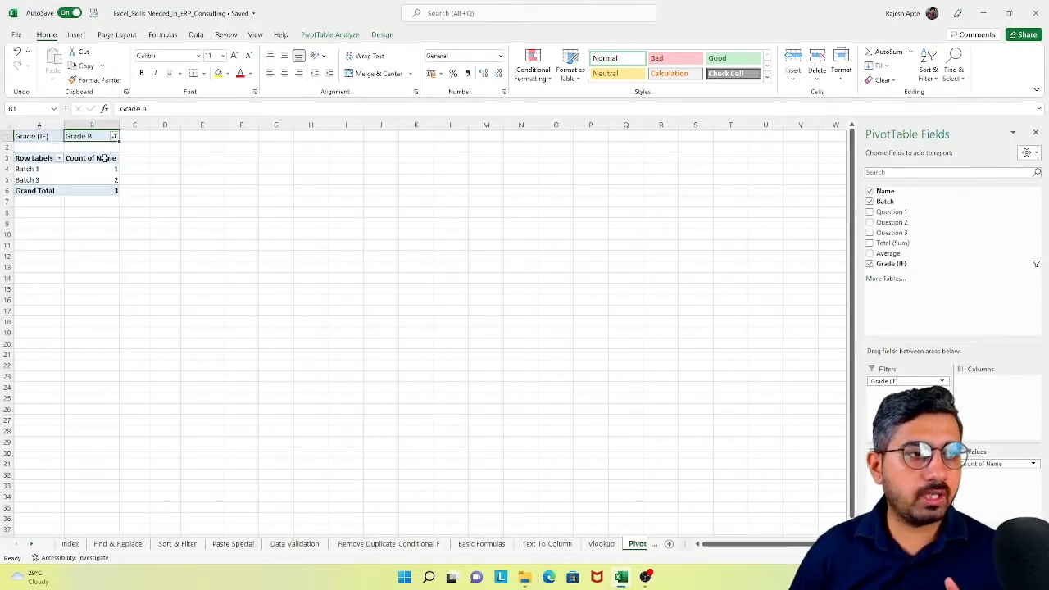
{"action": "left_click", "coordinate": [115, 136]}
{"action": "left_click", "coordinate": [30, 190]}
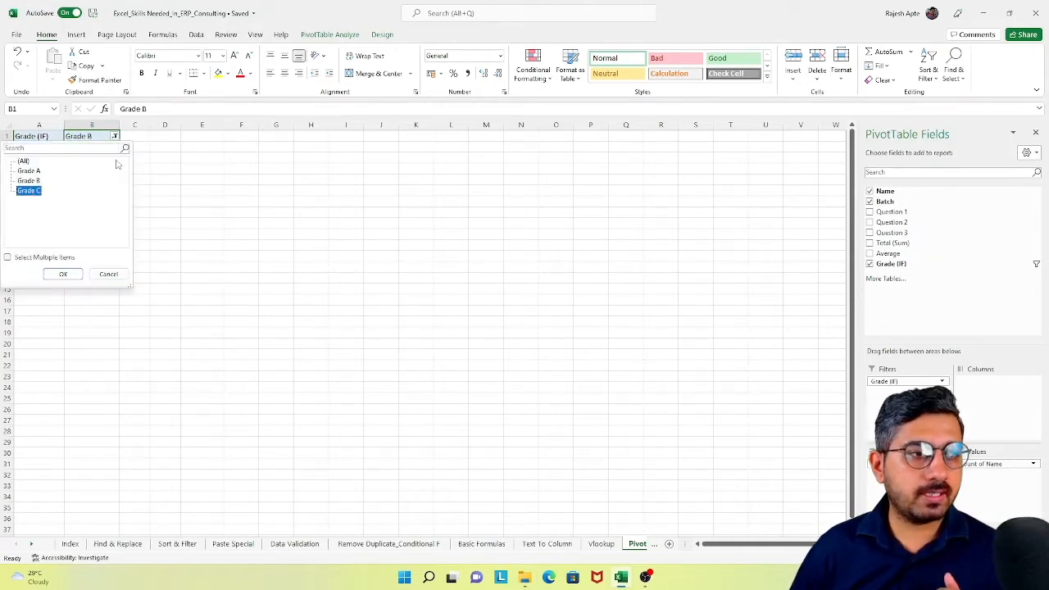
{"action": "left_click", "coordinate": [63, 274]}
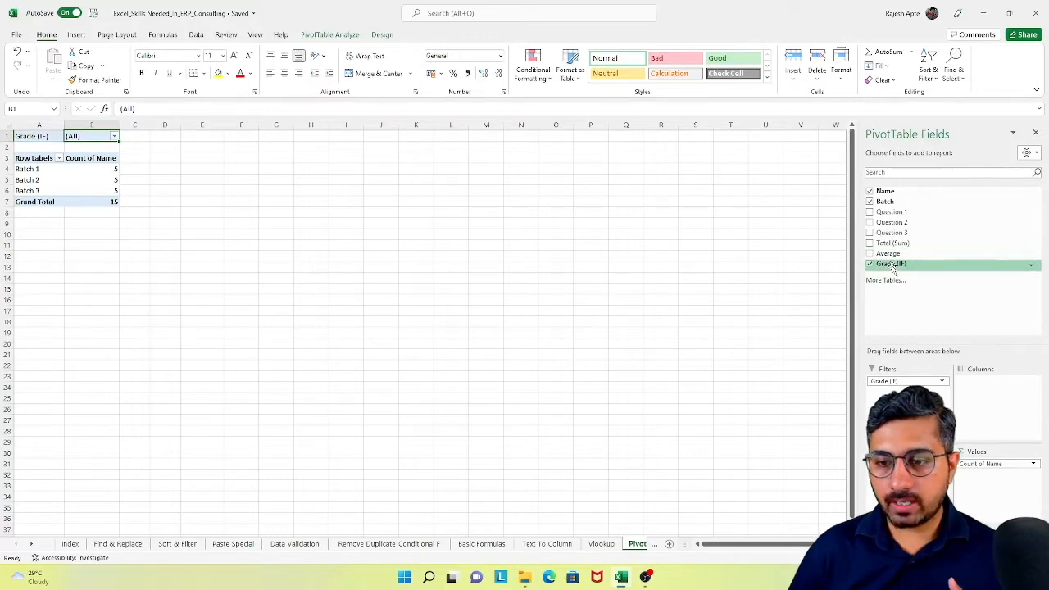
- Rearrange the PivotTable with Grade (IF) as rows, Batch as columns and the sum of Total (Sum) as values
{"action": "left_click_drag", "start_coordinate": [902, 381], "coordinate": [997, 408]}
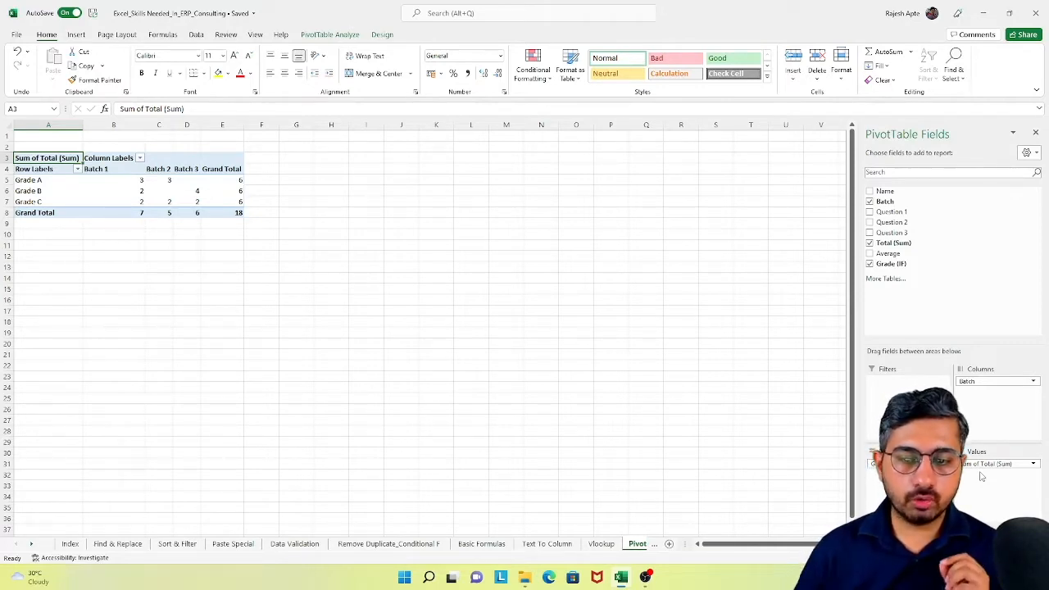
- Open the Formatting Discipline worksheet
{"action": "left_click", "coordinate": [31, 544]}
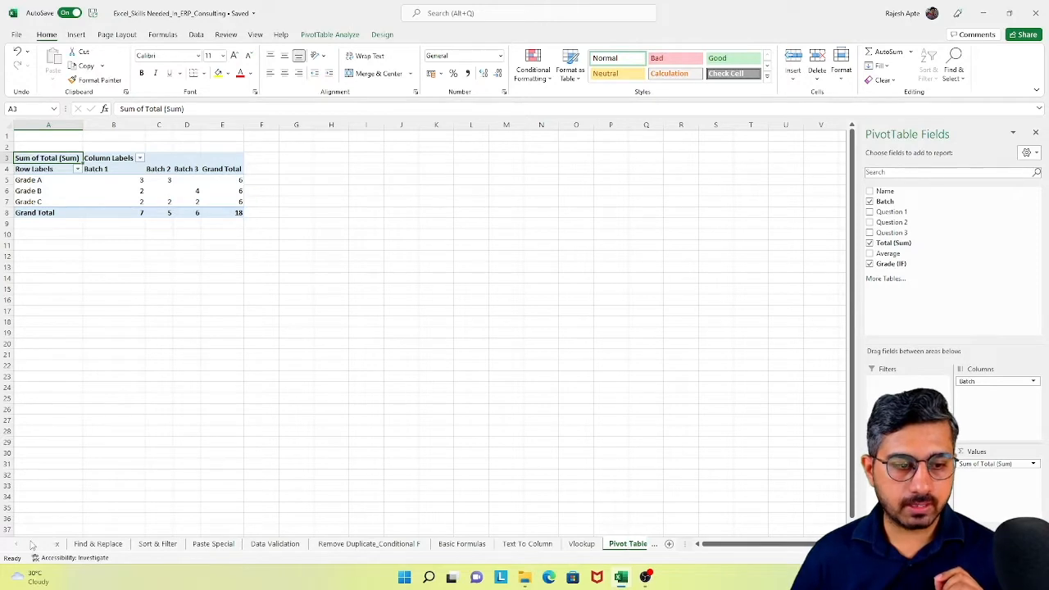
{"action": "left_click", "coordinate": [31, 544]}
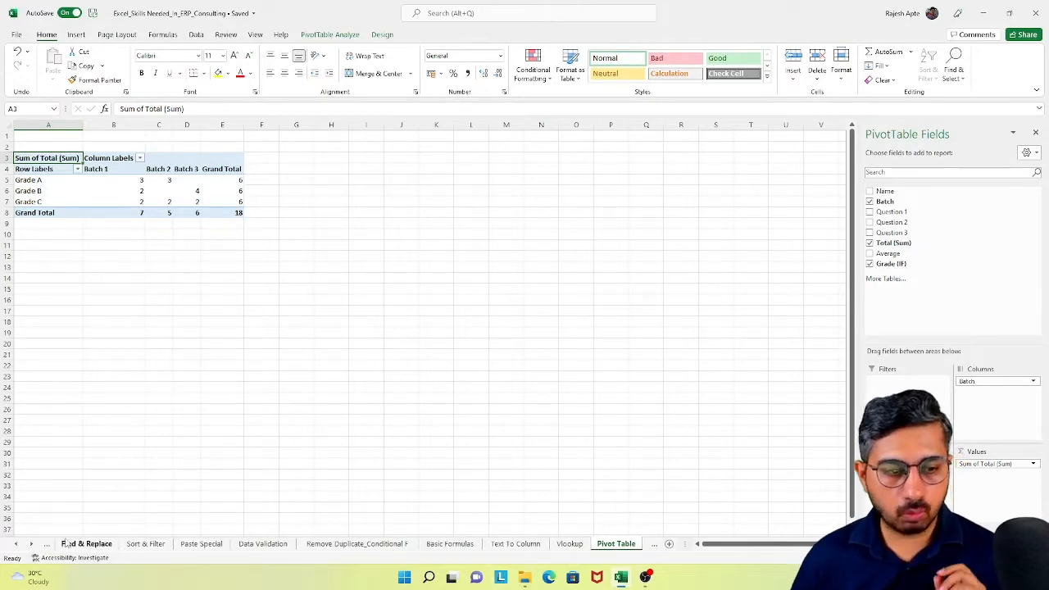
{"action": "left_click", "coordinate": [31, 544]}
{"action": "left_click", "coordinate": [31, 544]}
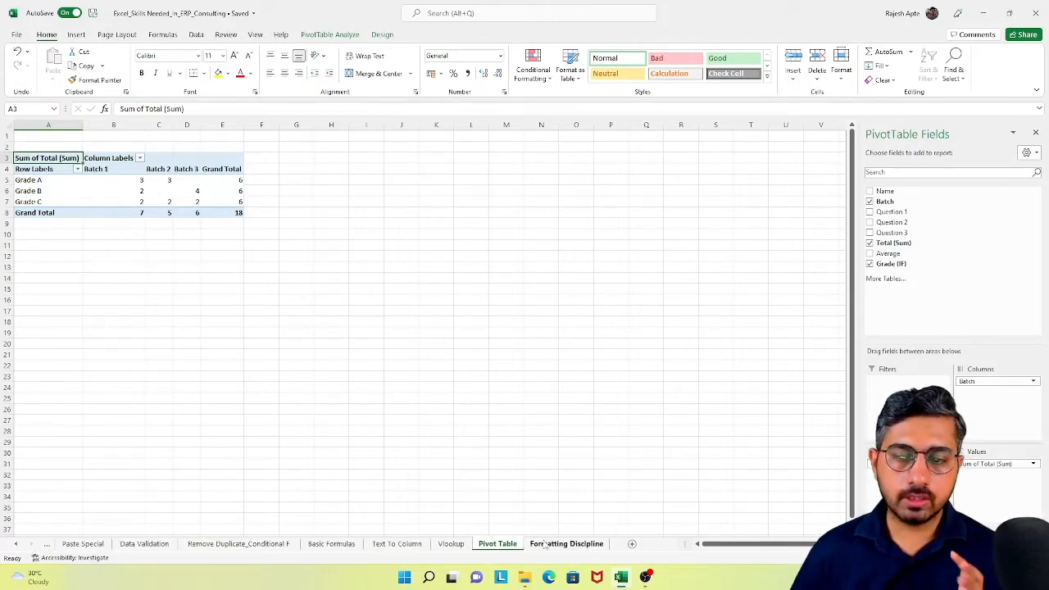
{"action": "left_click", "coordinate": [545, 544]}
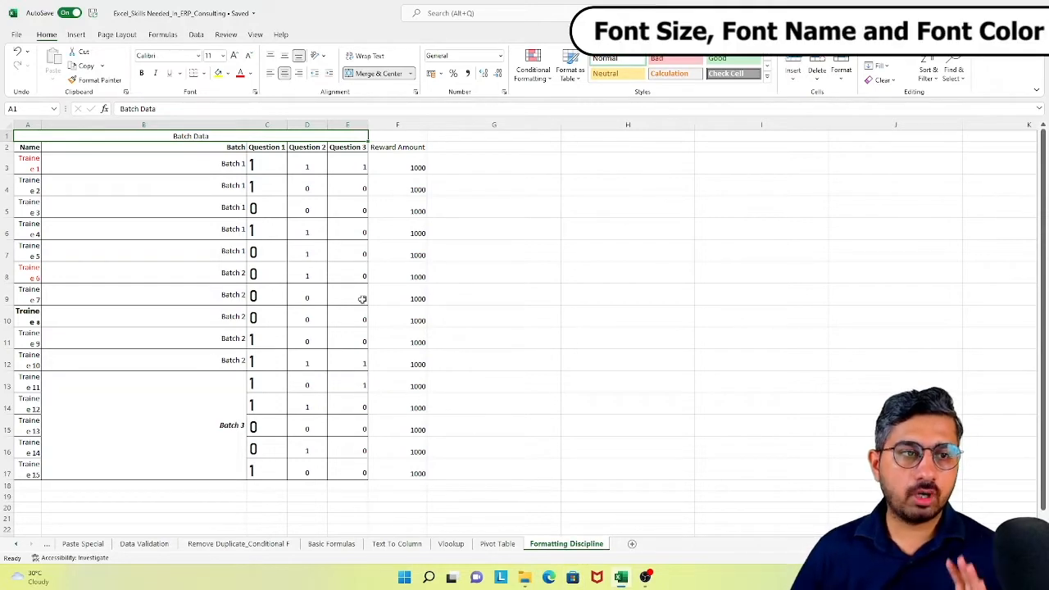
- Set the font size of the entire Formatting Discipline sheet to 11, and reduce it to 10
{"action": "key", "text": "Down"}
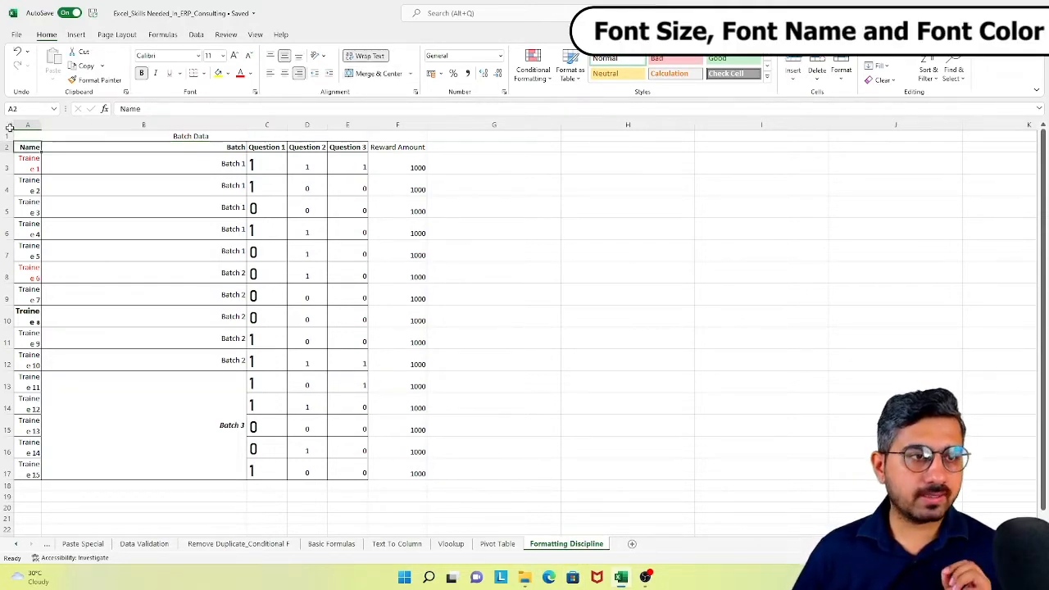
{"action": "left_click", "coordinate": [9, 124]}
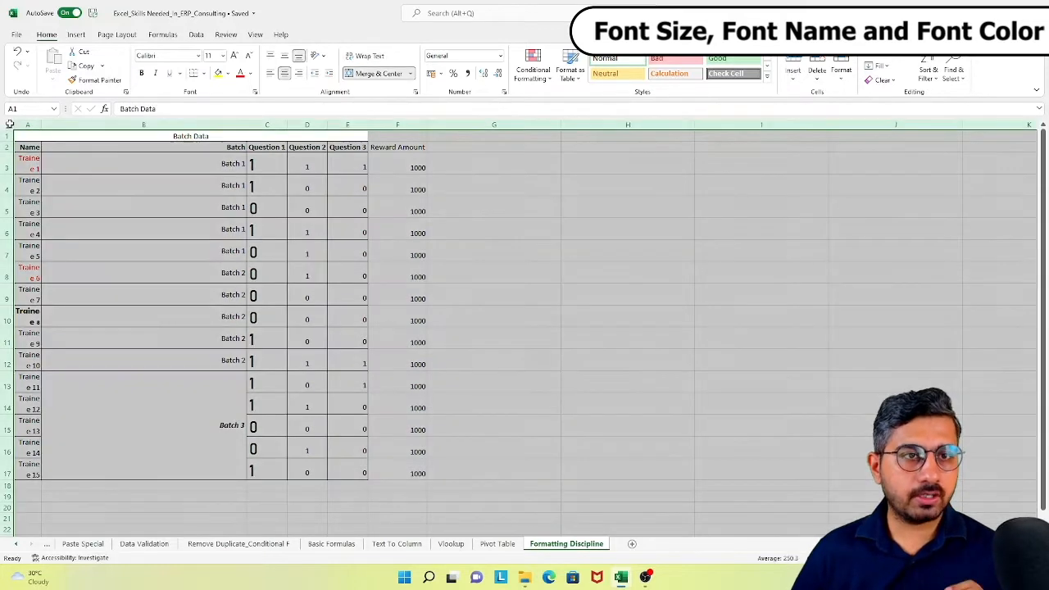
{"action": "left_click", "coordinate": [222, 55]}
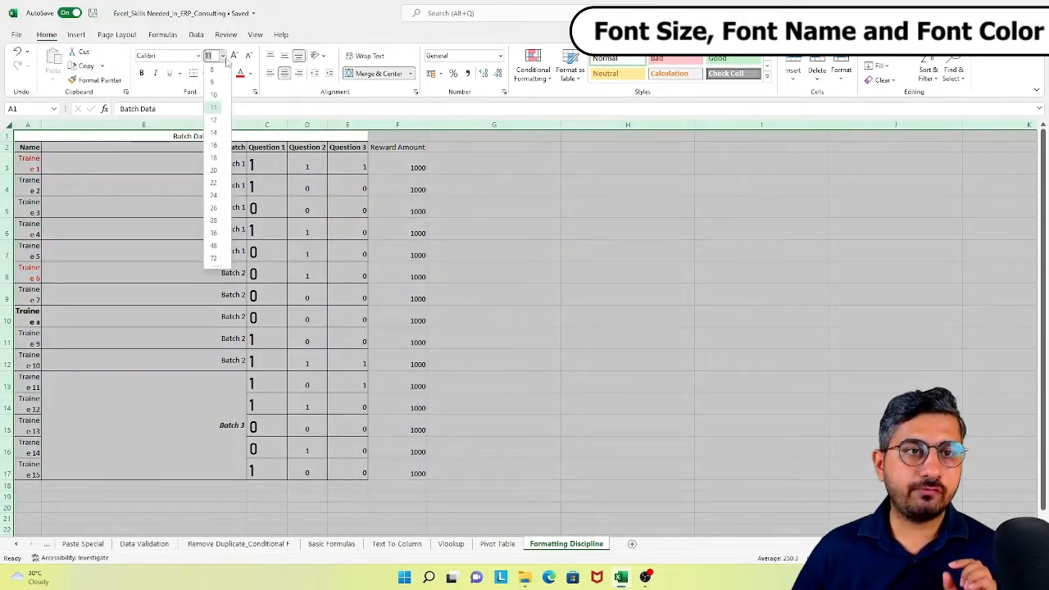
{"action": "left_click", "coordinate": [215, 108]}
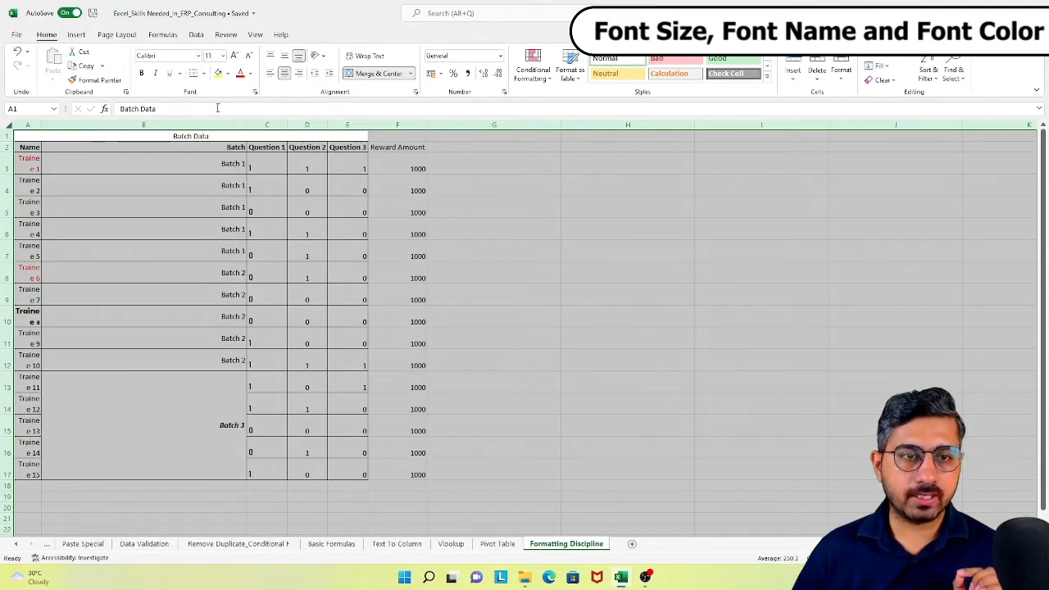
{"action": "left_click", "coordinate": [222, 56]}
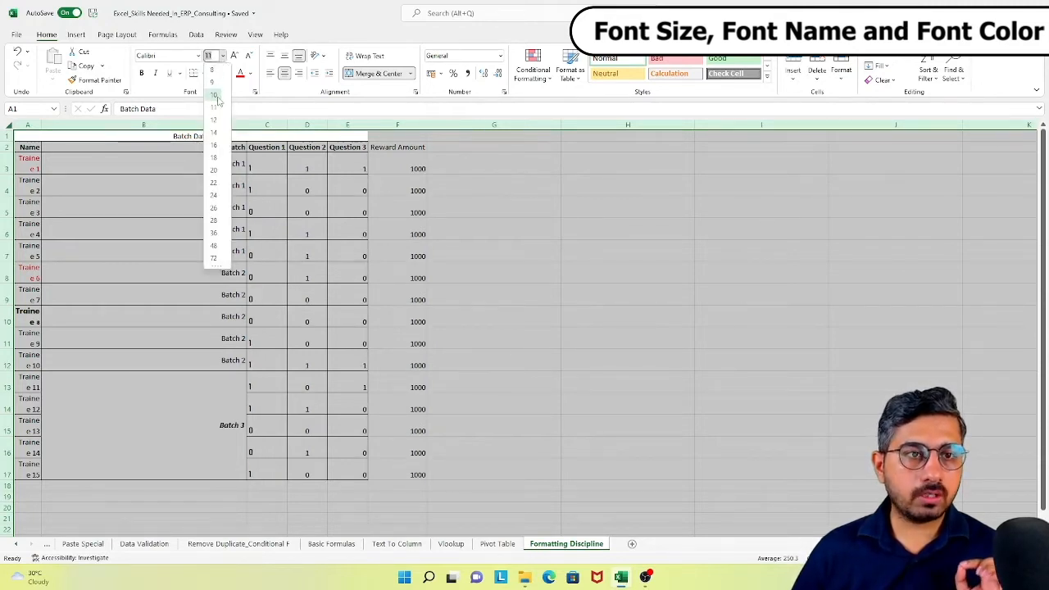
{"action": "left_click", "coordinate": [216, 95]}
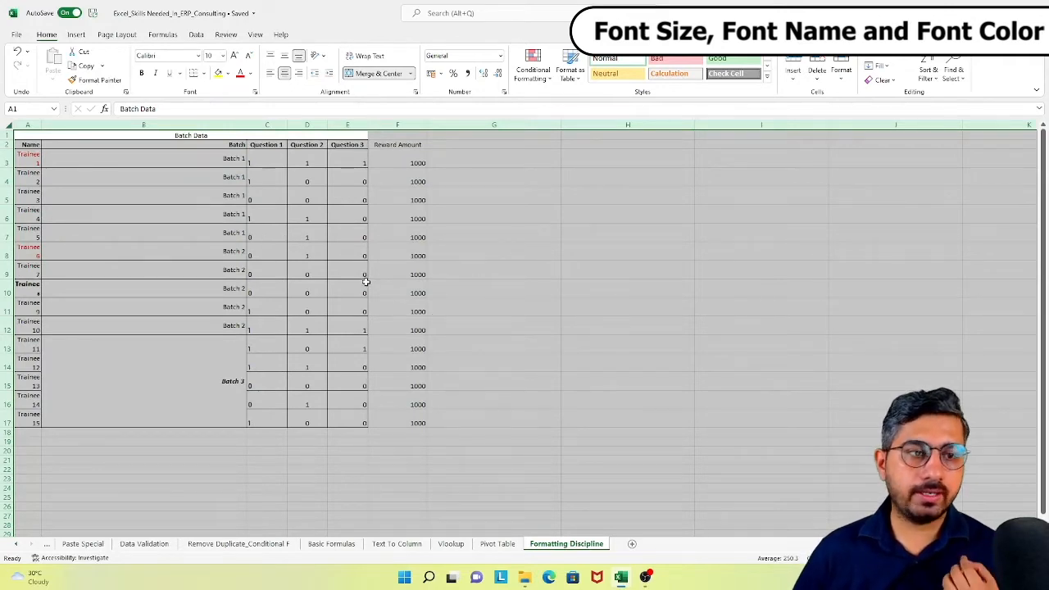
{"action": "left_click", "coordinate": [207, 276]}
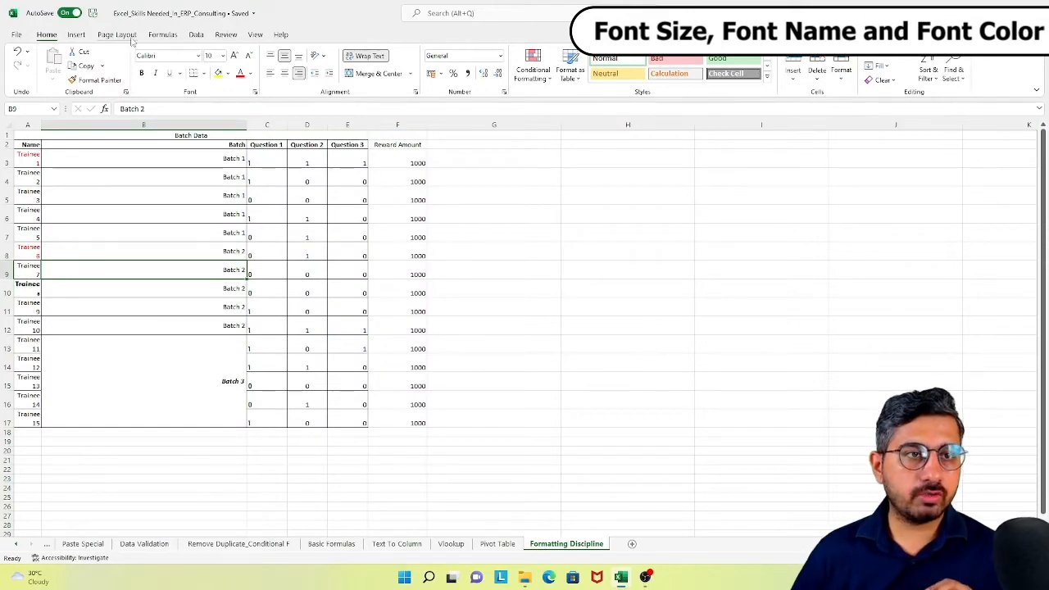
- Apply the Calibri body font to every cell of the worksheet
{"action": "left_click", "coordinate": [10, 124]}
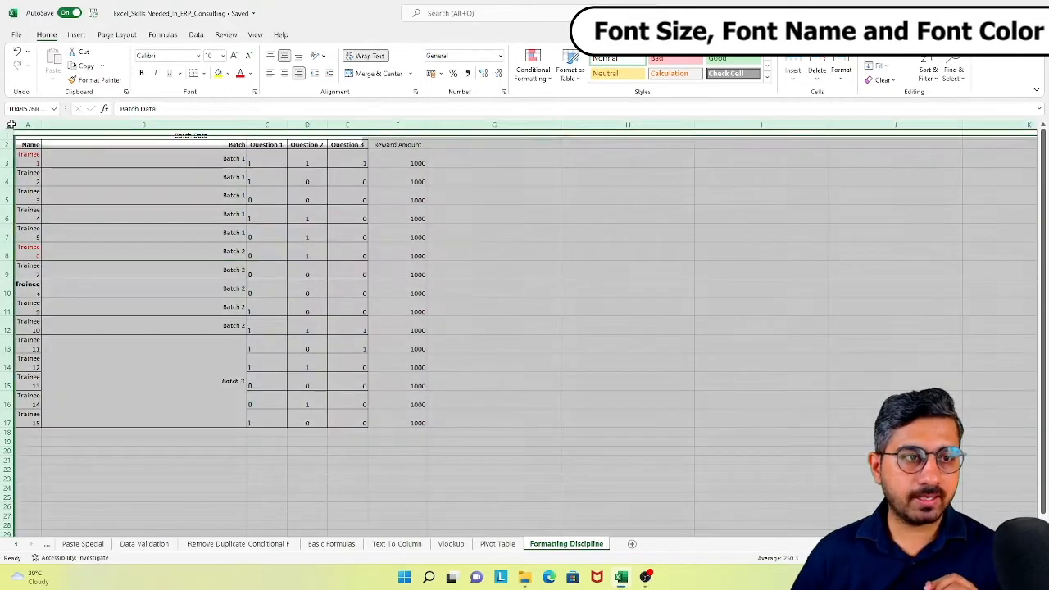
{"action": "left_click", "coordinate": [198, 56]}
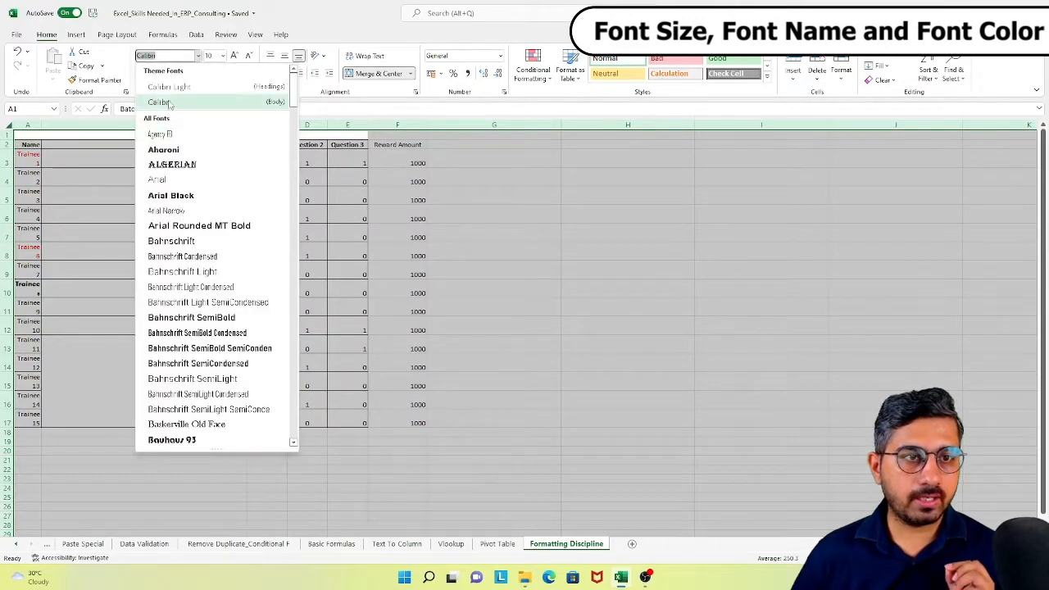
{"action": "left_click", "coordinate": [170, 105]}
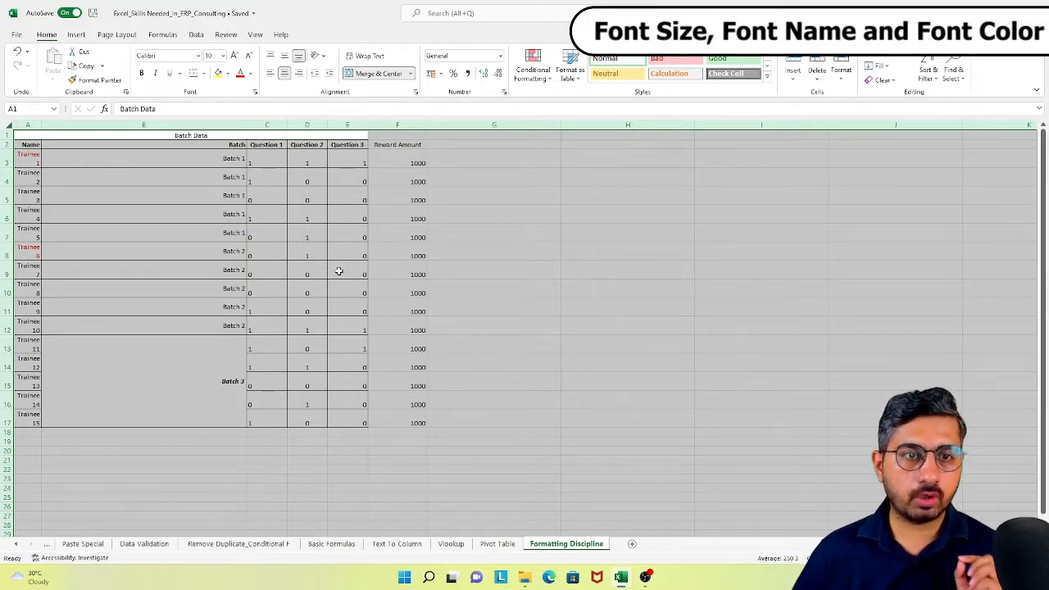
{"action": "left_click", "coordinate": [160, 230]}
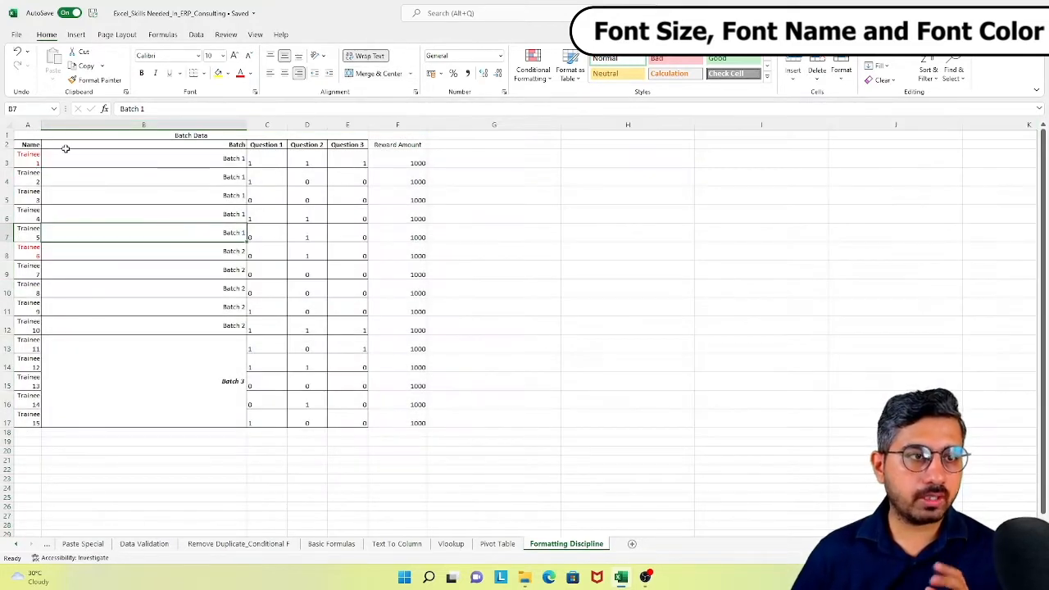
- Set the font color of the entire worksheet, including the red trainee names, to Automatic
{"action": "left_click", "coordinate": [8, 127]}
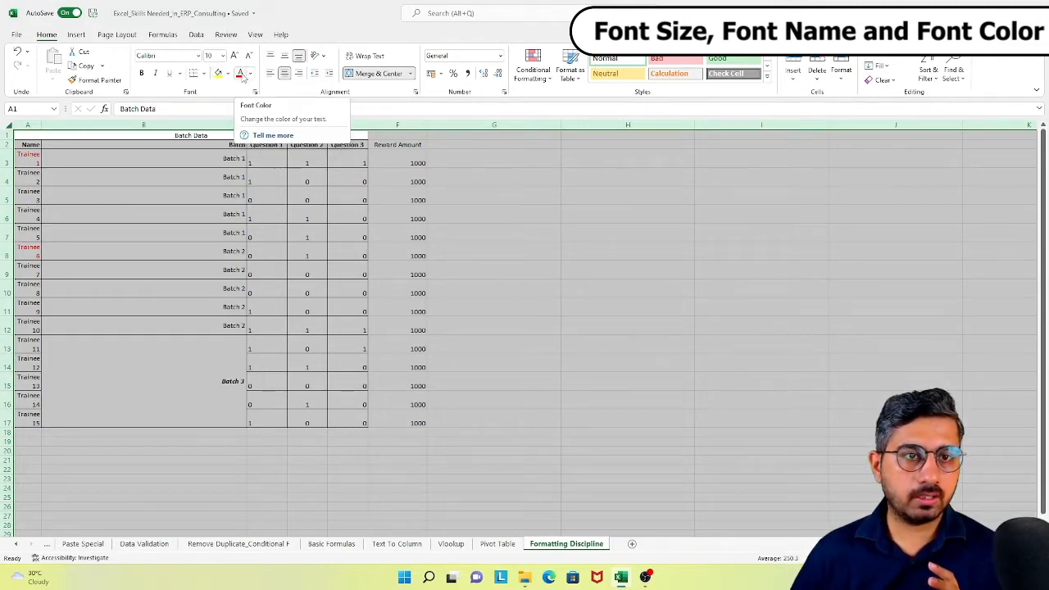
{"action": "left_click", "coordinate": [252, 76]}
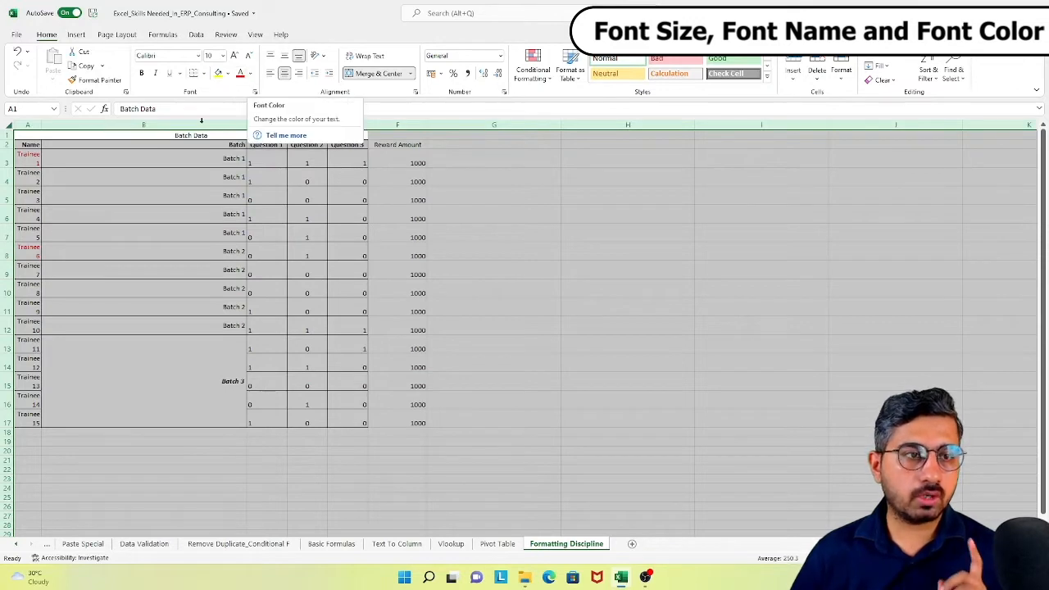
{"action": "left_click", "coordinate": [171, 159]}
{"action": "left_click", "coordinate": [30, 160]}
{"action": "left_click_drag", "start_coordinate": [30, 173], "coordinate": [77, 241]}
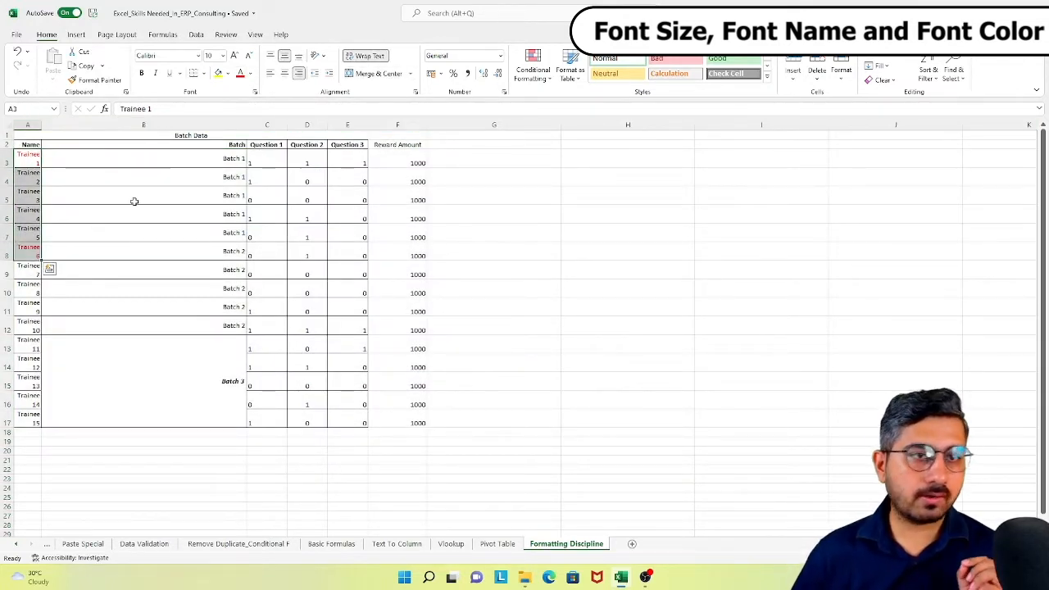
{"action": "left_click", "coordinate": [8, 125]}
{"action": "left_click", "coordinate": [251, 75]}
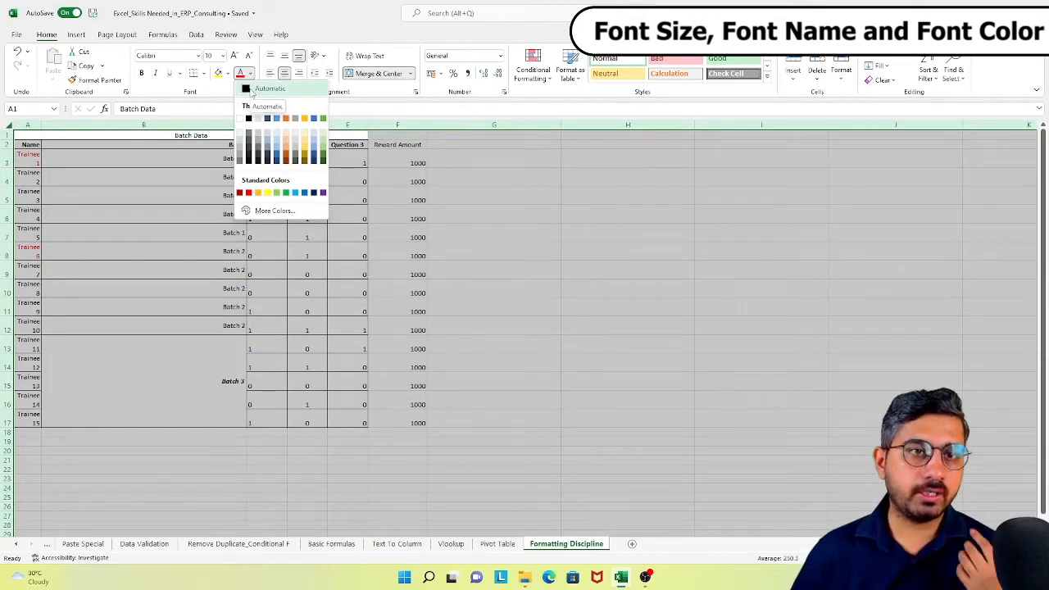
{"action": "left_click", "coordinate": [251, 90]}
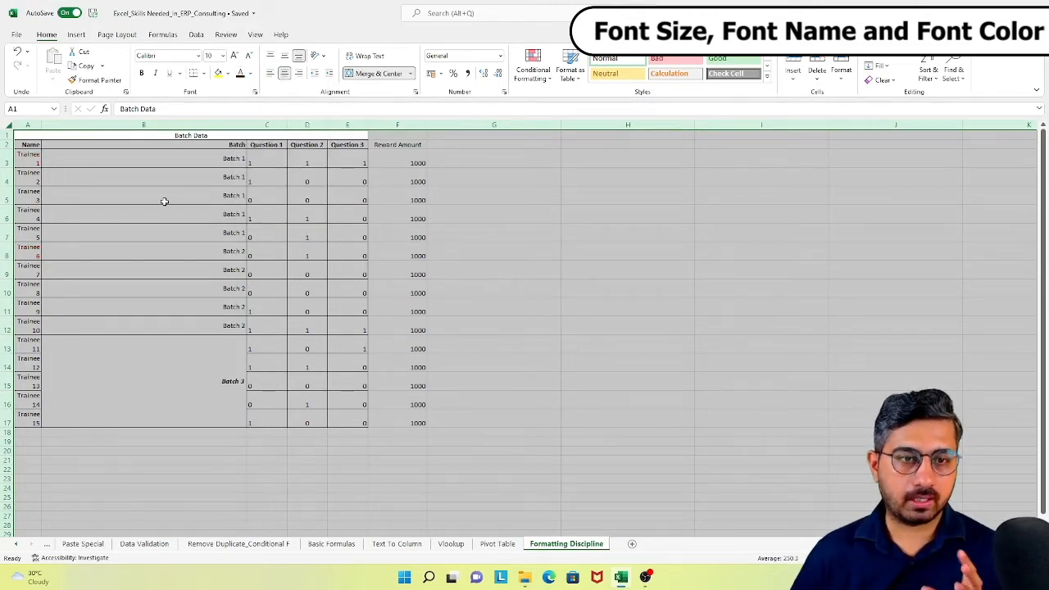
- Auto-fit the width of all columns on the Formatting Discipline worksheet
{"action": "left_click", "coordinate": [119, 193]}
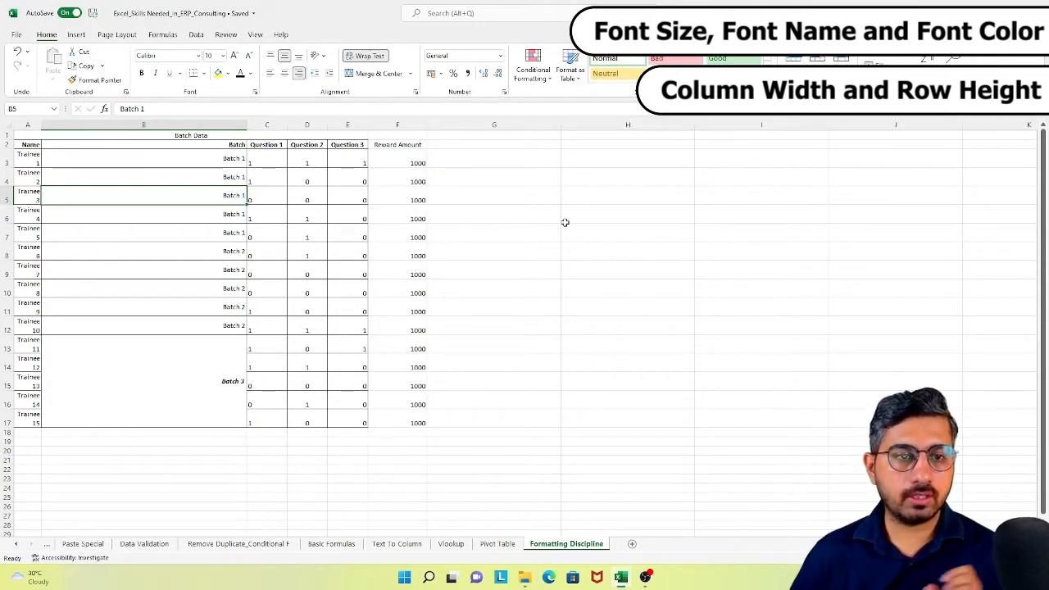
{"action": "left_click", "coordinate": [8, 124]}
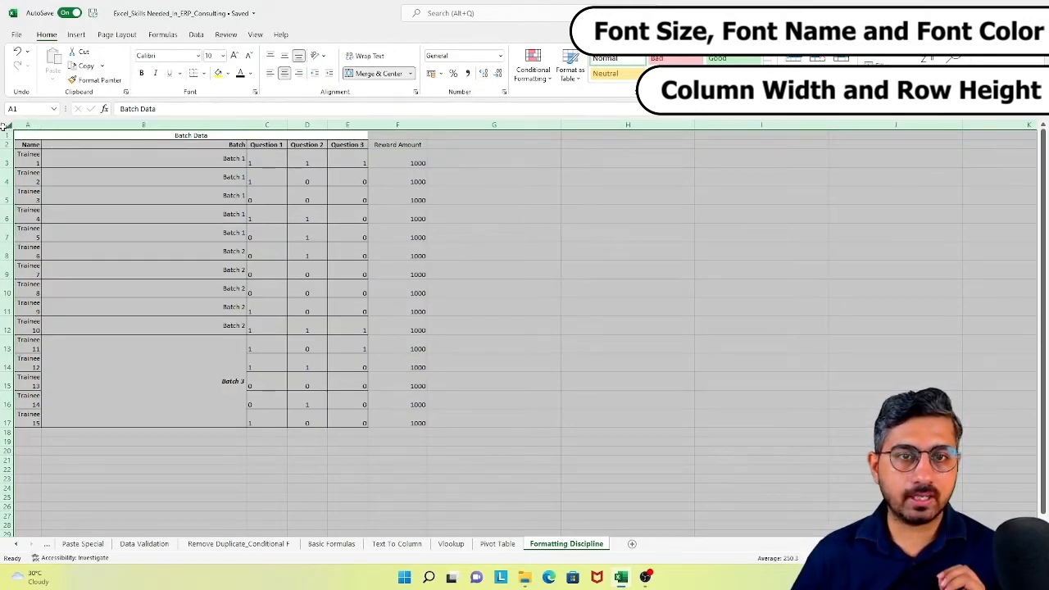
{"action": "left_click_drag", "start_coordinate": [41, 123], "coordinate": [69, 123]}
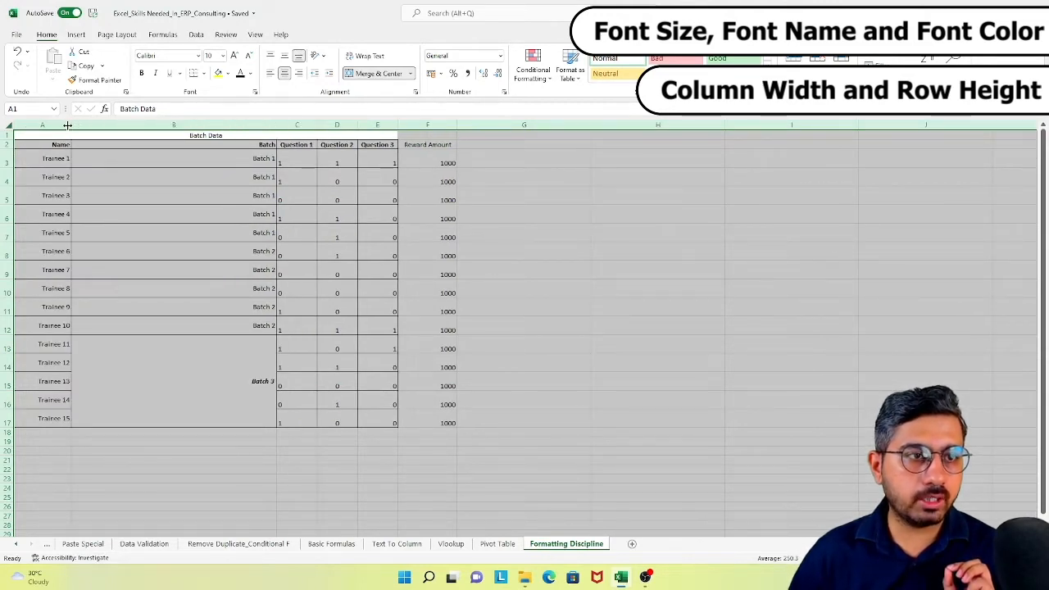
{"action": "double_click", "coordinate": [71, 124]}
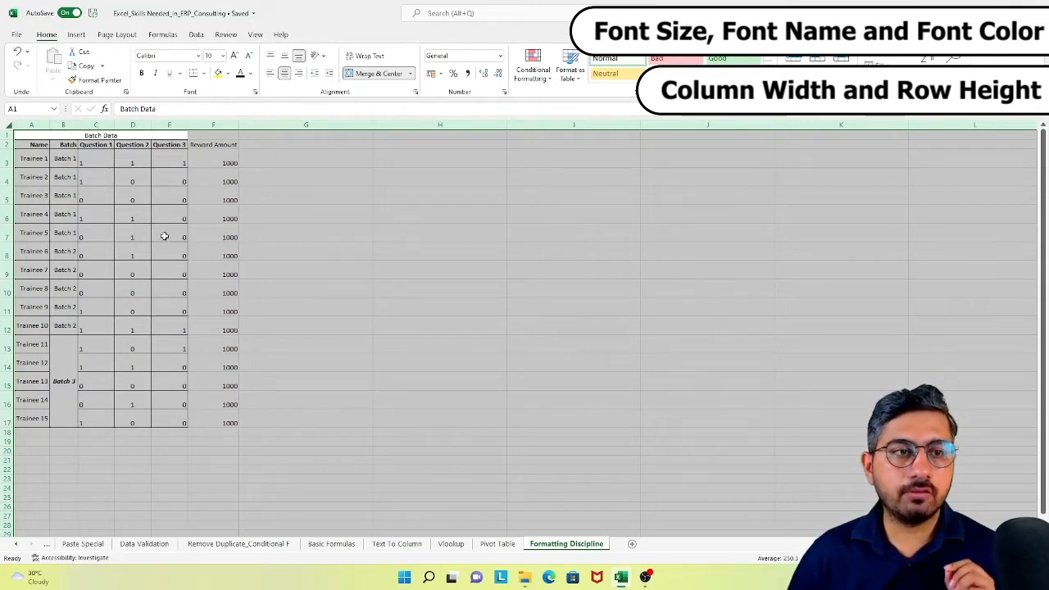
- Middle-align all cells of the worksheet vertically and auto-fit the row heights to their contents
{"action": "left_click", "coordinate": [79, 236]}
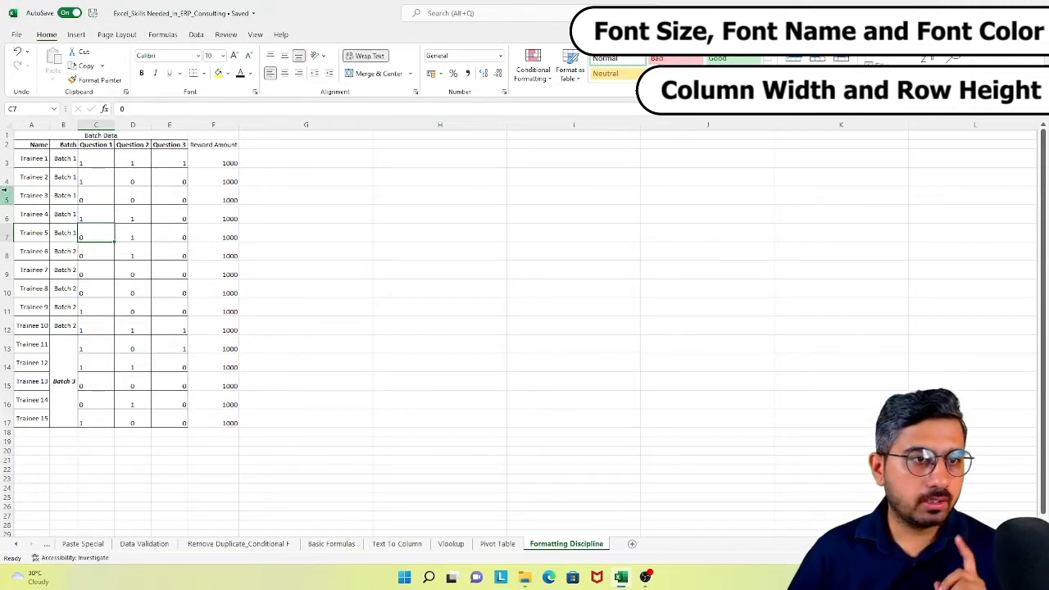
{"action": "left_click", "coordinate": [56, 157]}
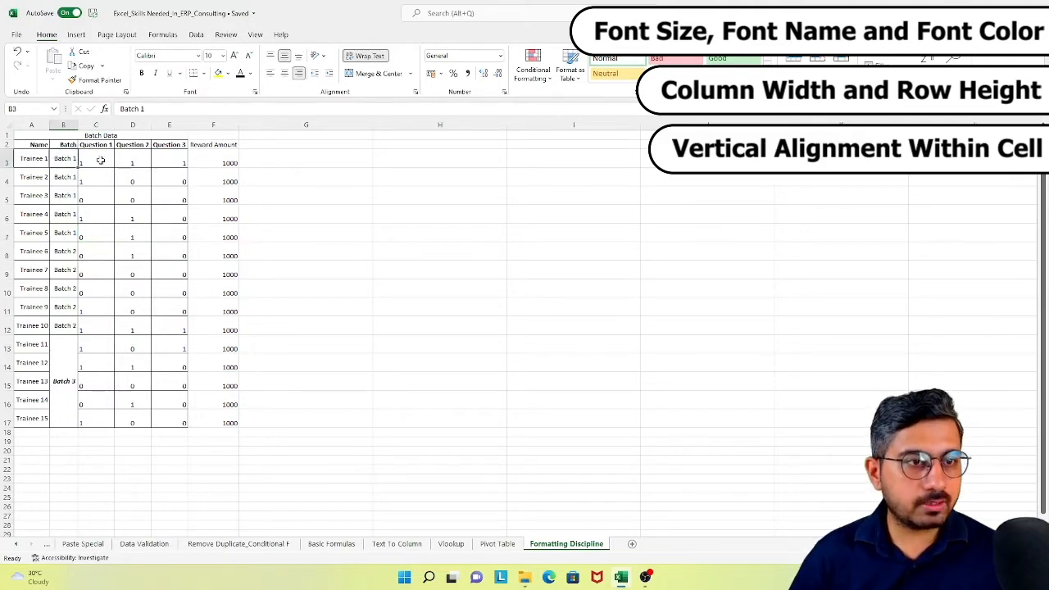
{"action": "left_click_drag", "start_coordinate": [100, 160], "coordinate": [102, 161]}
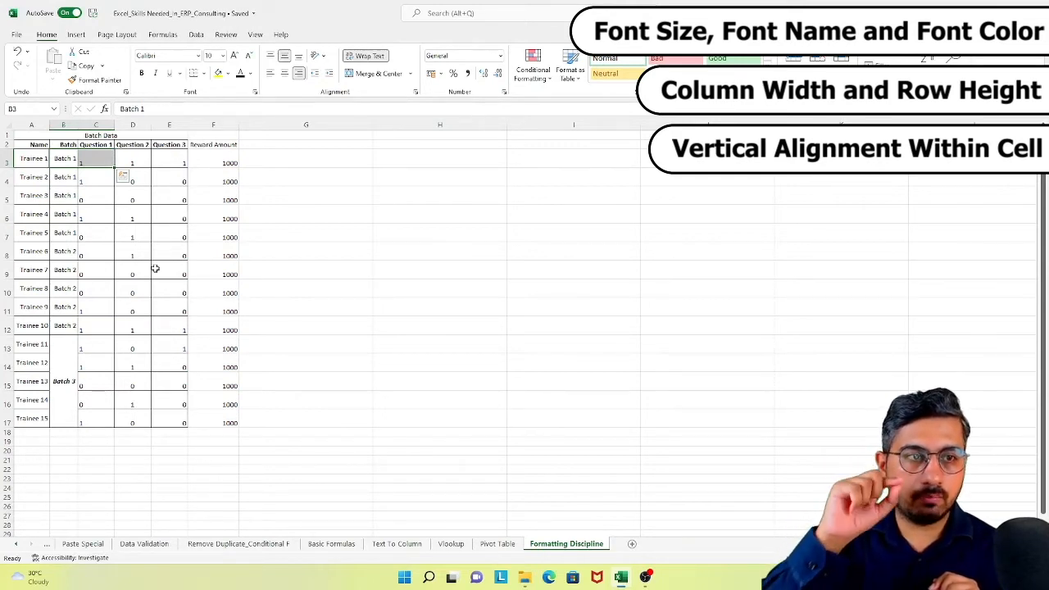
{"action": "left_click", "coordinate": [8, 124]}
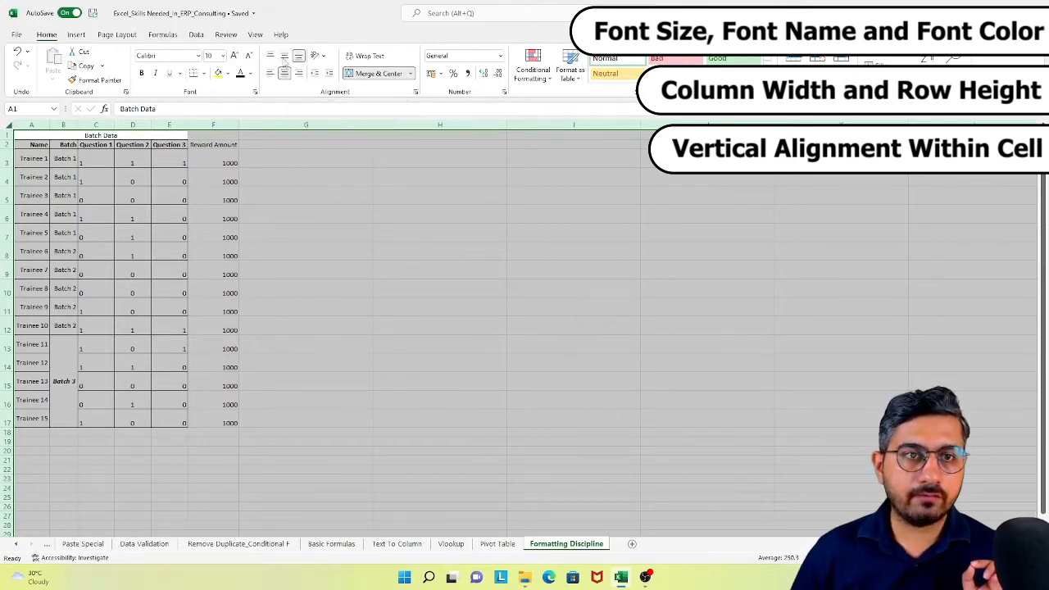
{"action": "left_click", "coordinate": [285, 59]}
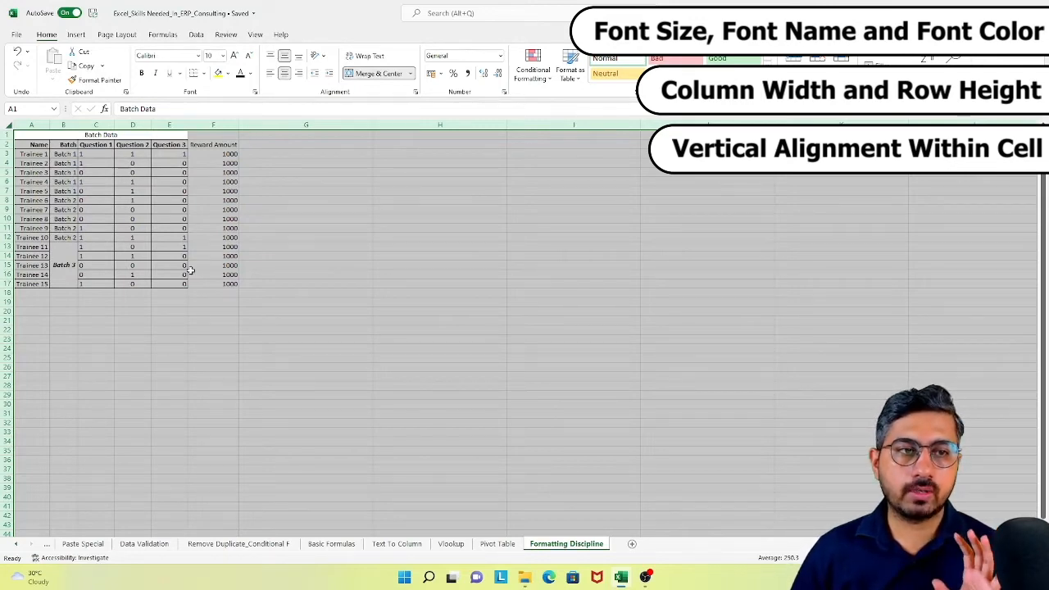
{"action": "left_click", "coordinate": [140, 327]}
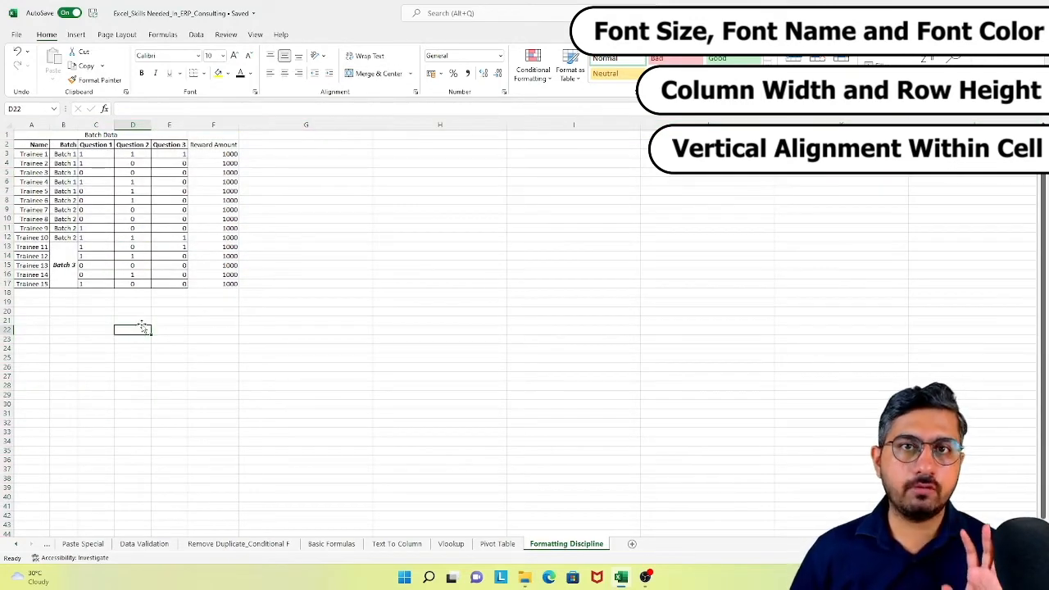
- Left-align the trainee names in A3:A17 and center the batch values in B3:B17 horizontally
{"action": "left_click", "coordinate": [95, 145]}
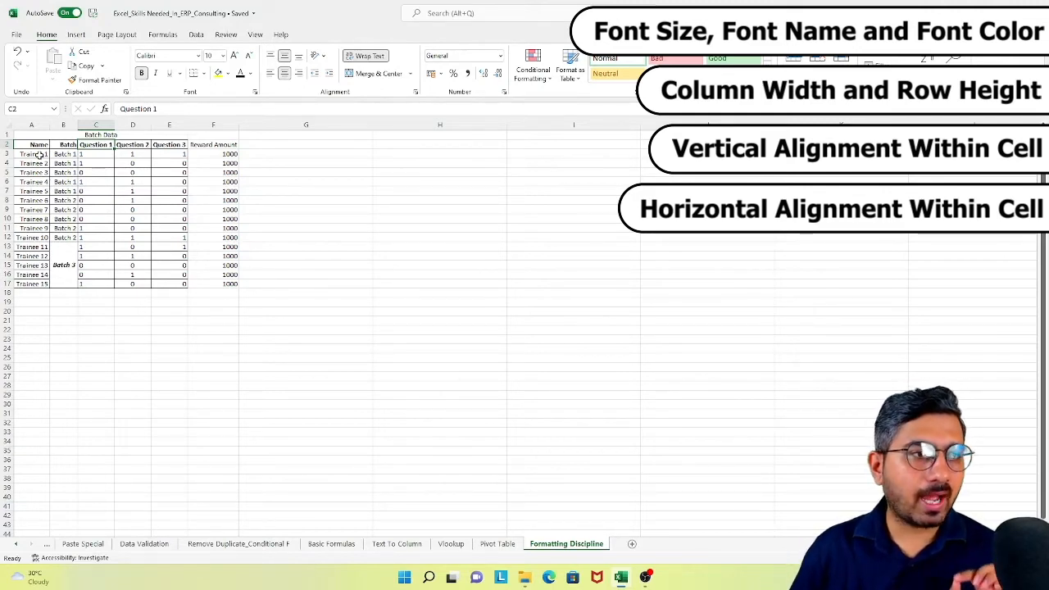
{"action": "left_click_drag", "start_coordinate": [39, 154], "coordinate": [43, 281]}
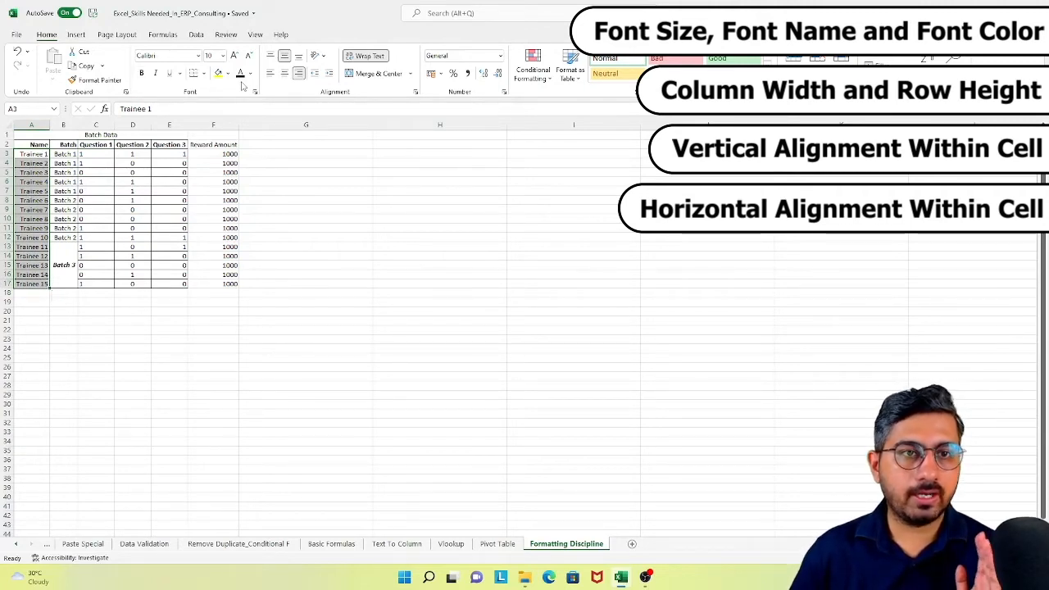
{"action": "left_click", "coordinate": [271, 74]}
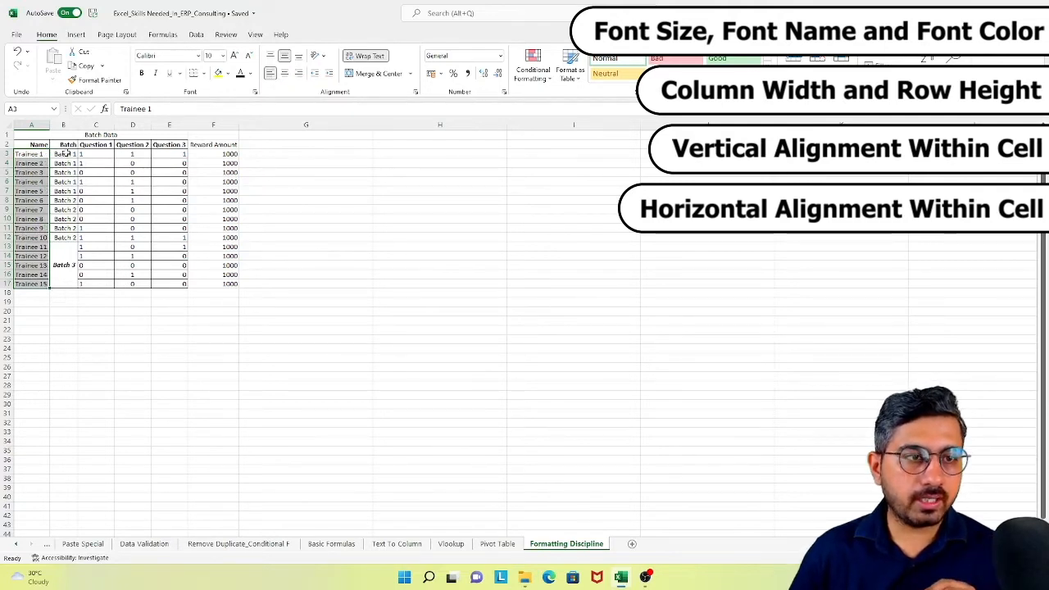
{"action": "left_click_drag", "start_coordinate": [65, 153], "coordinate": [66, 255]}
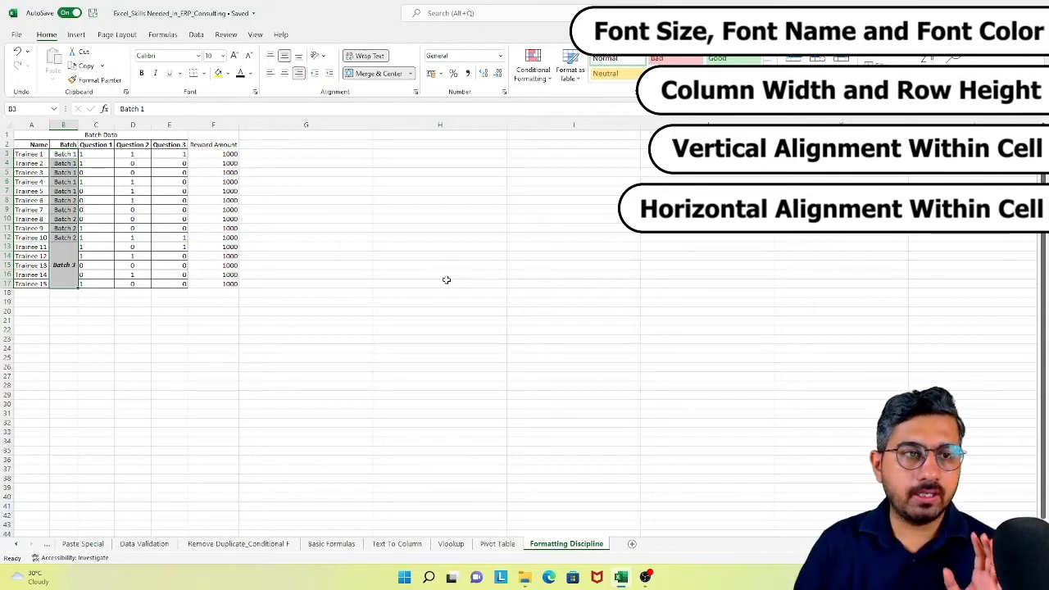
{"action": "left_click", "coordinate": [284, 73]}
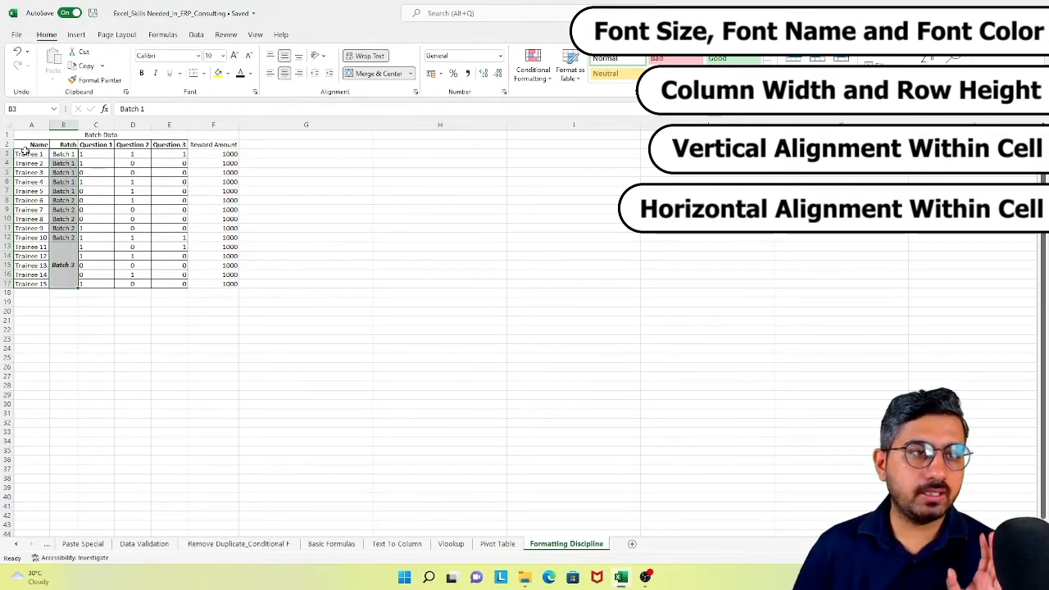
{"action": "left_click_drag", "start_coordinate": [25, 153], "coordinate": [32, 283]}
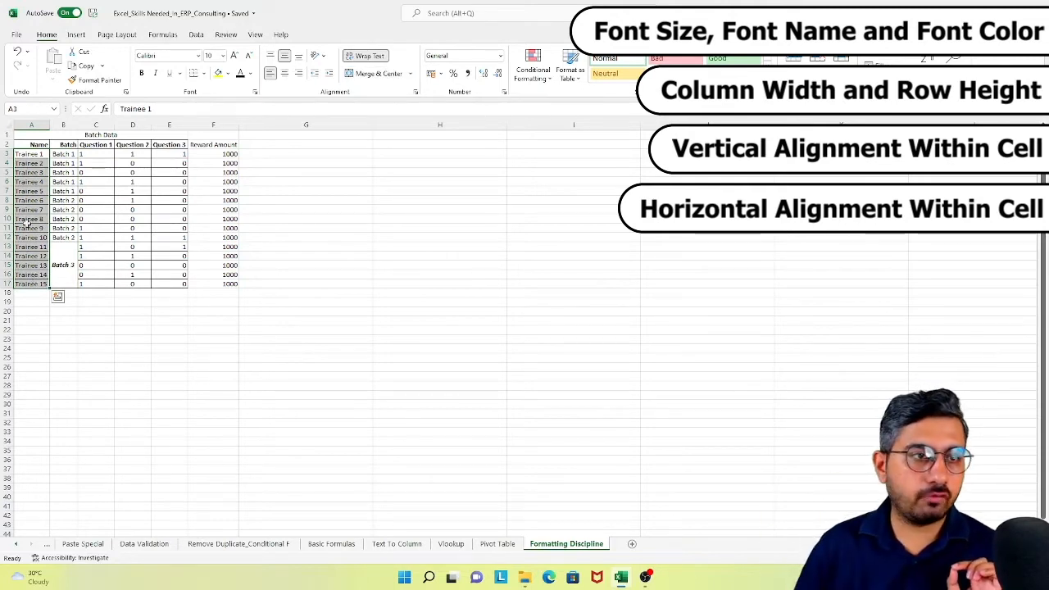
{"action": "left_click", "coordinate": [34, 153]}
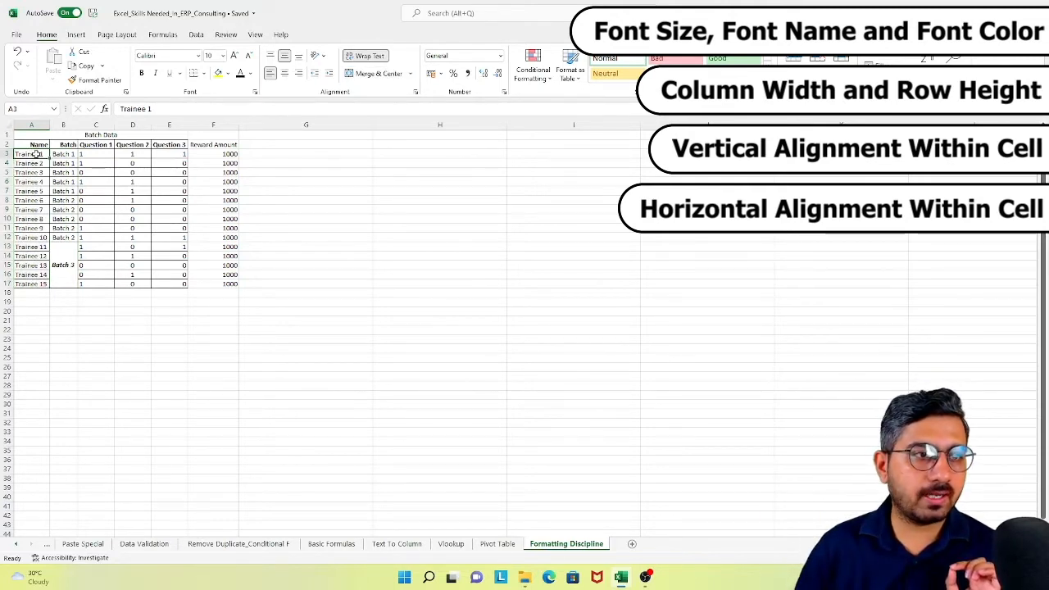
{"action": "left_click", "coordinate": [29, 284]}
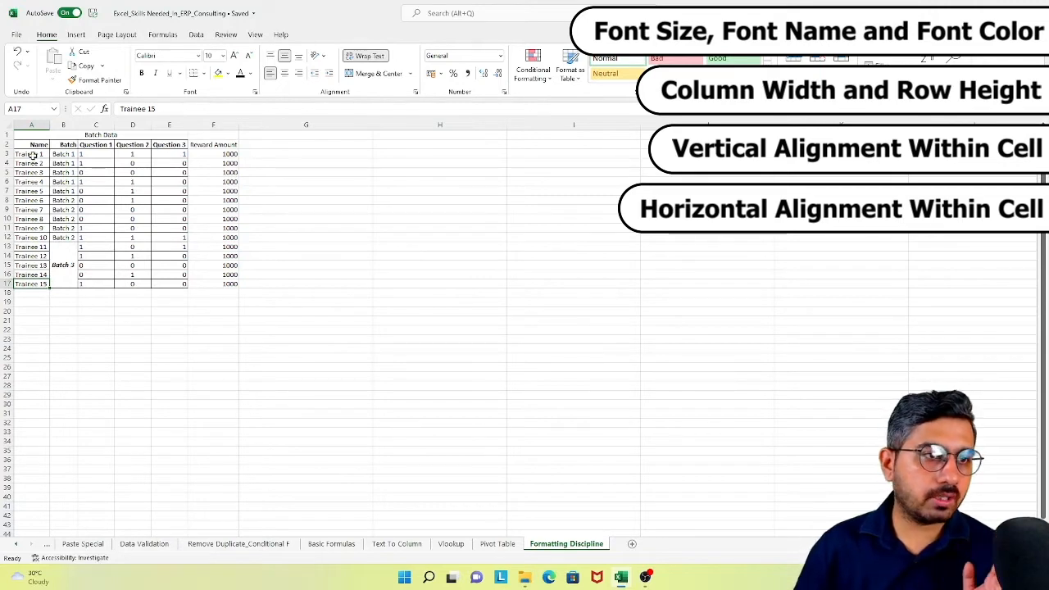
{"action": "left_click_drag", "start_coordinate": [31, 154], "coordinate": [33, 284]}
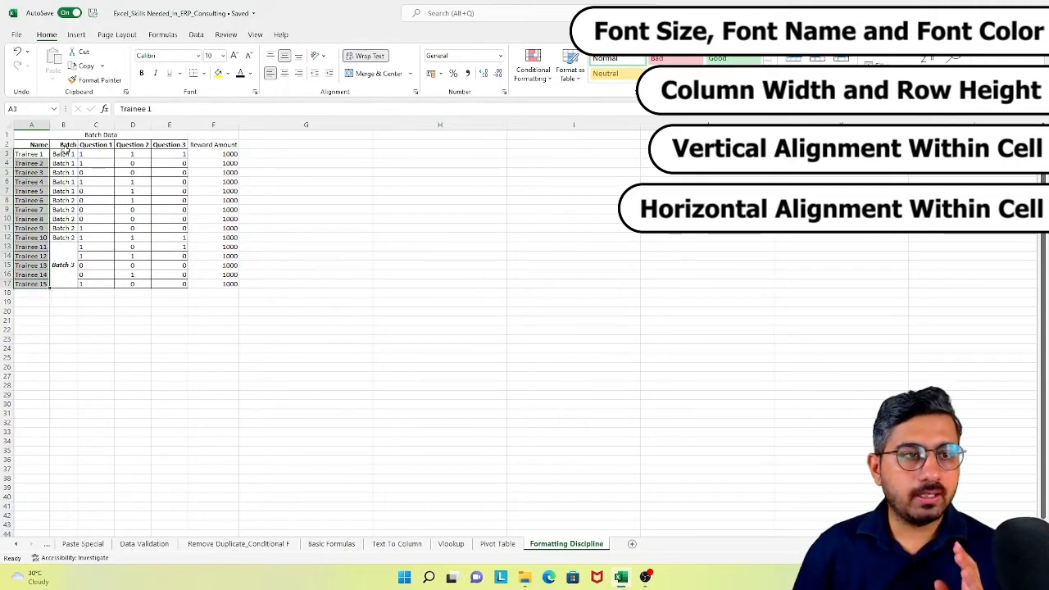
{"action": "left_click_drag", "start_coordinate": [64, 154], "coordinate": [67, 272]}
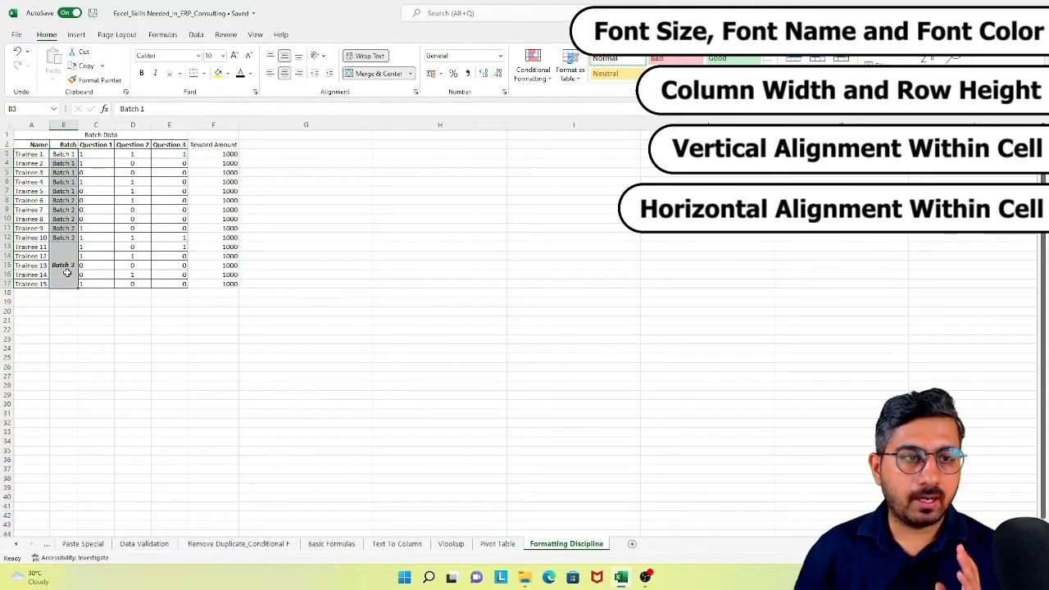
{"action": "left_click_drag", "start_coordinate": [94, 154], "coordinate": [167, 283]}
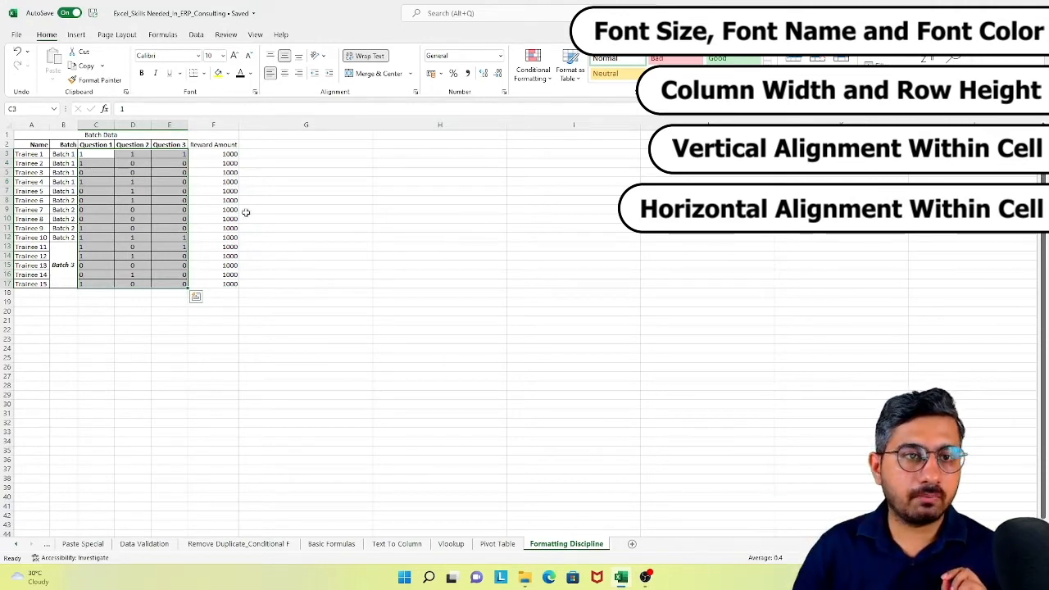
- Apply Comma Style to the Reward Amount values in F3:F17
{"action": "left_click", "coordinate": [233, 144]}
{"action": "left_click_drag", "start_coordinate": [205, 182], "coordinate": [212, 285]}
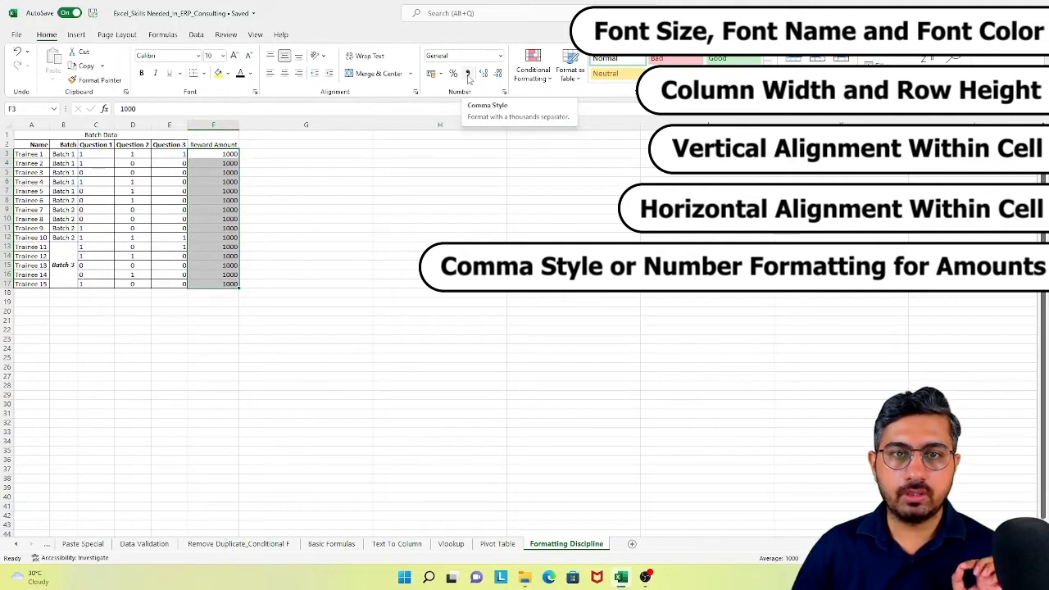
{"action": "left_click", "coordinate": [467, 73]}
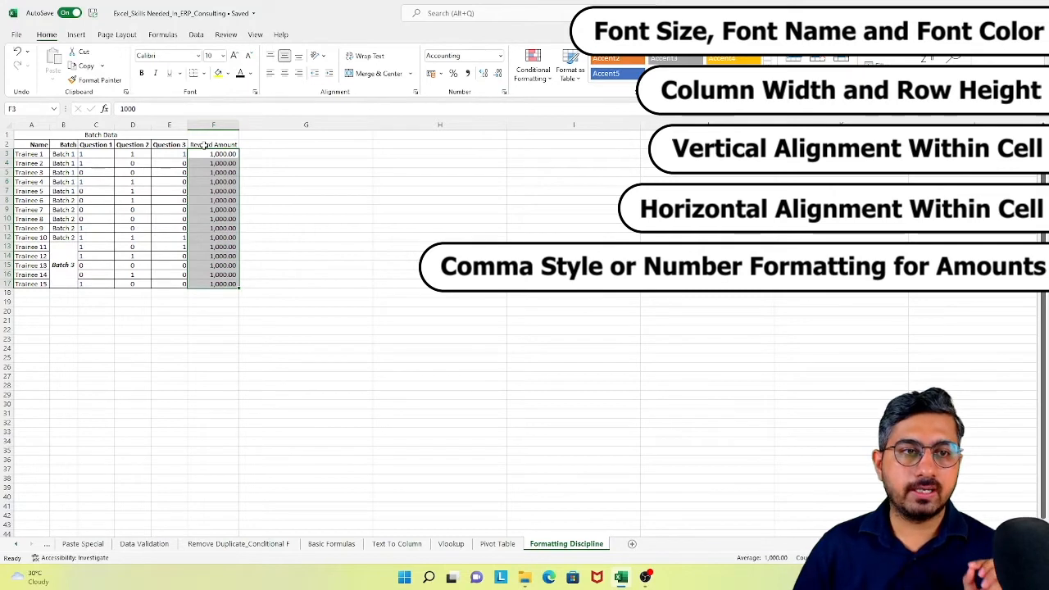
- Center the Question 1 to Question 3 scores in C3:E17 and the column headers in row 2 horizontally
{"action": "left_click_drag", "start_coordinate": [95, 154], "coordinate": [169, 283]}
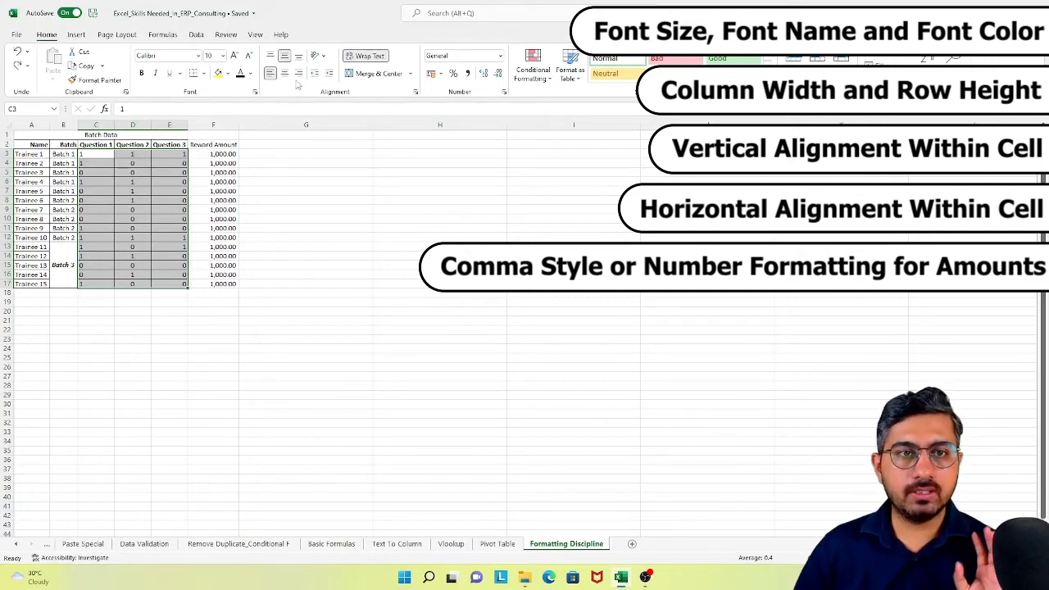
{"action": "left_click", "coordinate": [299, 73]}
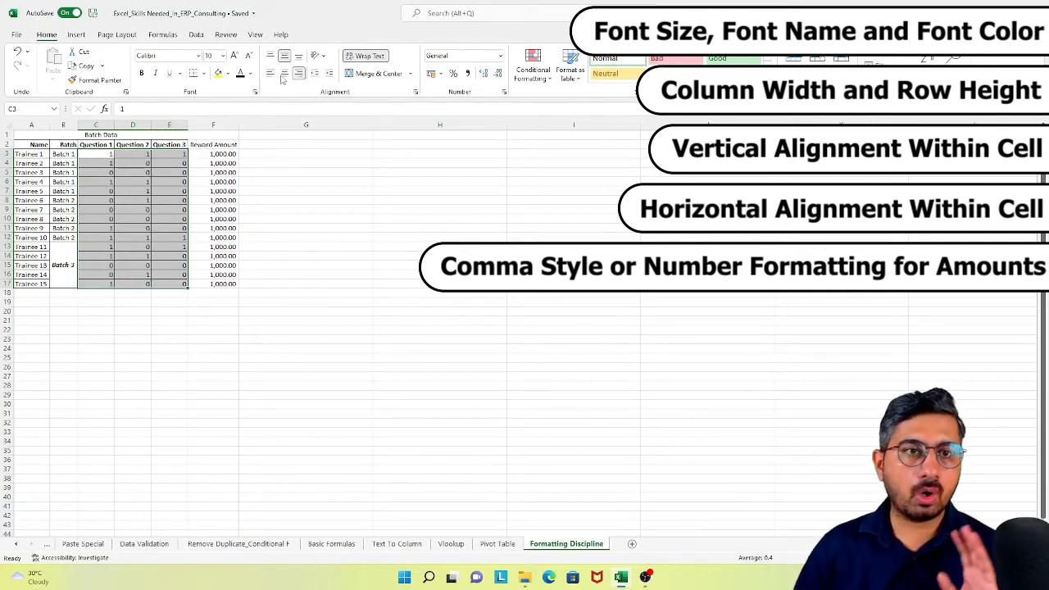
{"action": "left_click", "coordinate": [284, 73]}
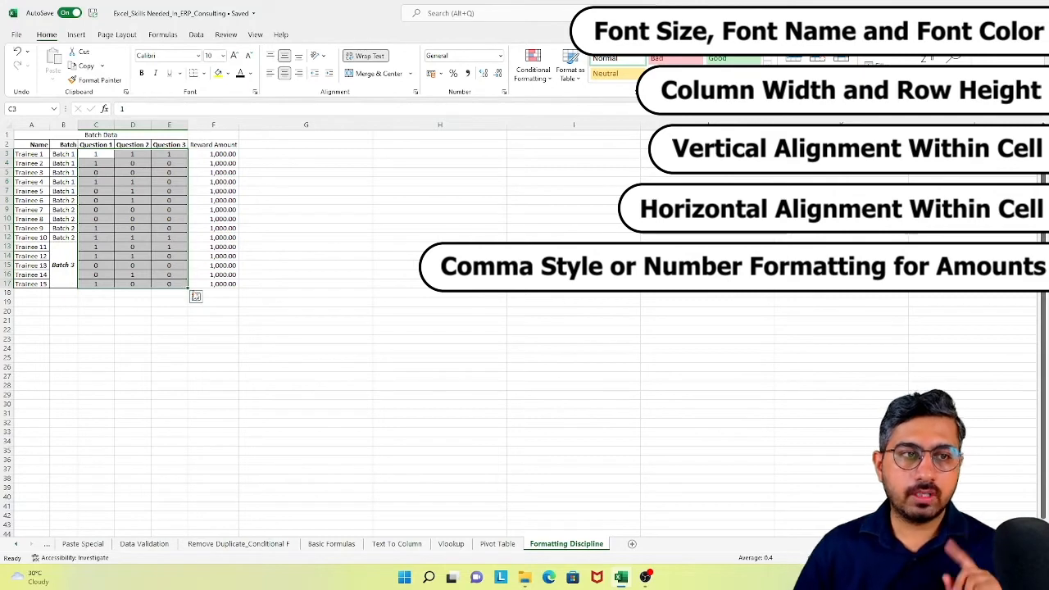
{"action": "left_click", "coordinate": [6, 144]}
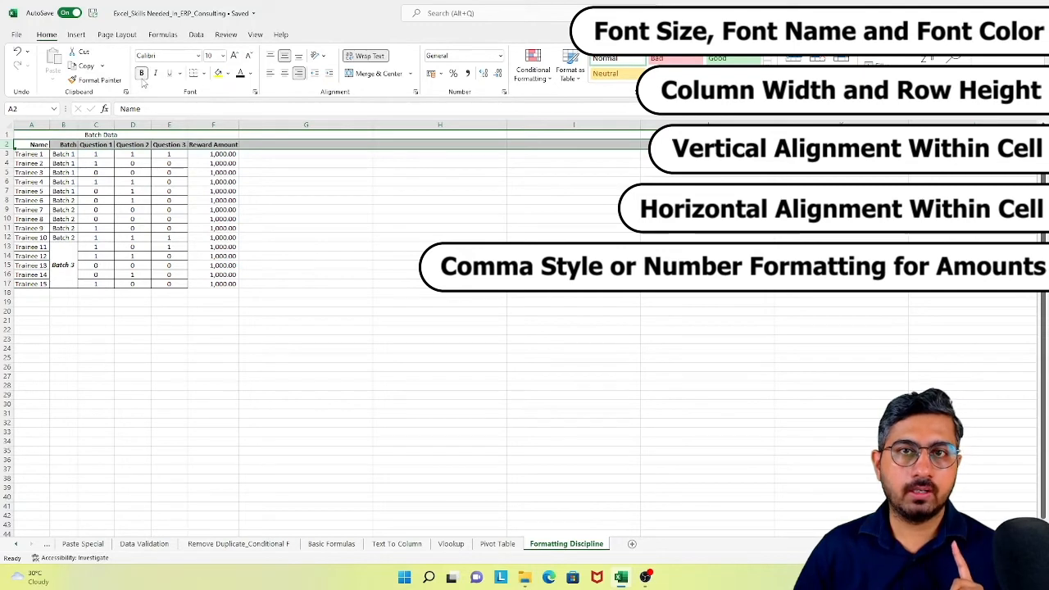
{"action": "left_click", "coordinate": [286, 75]}
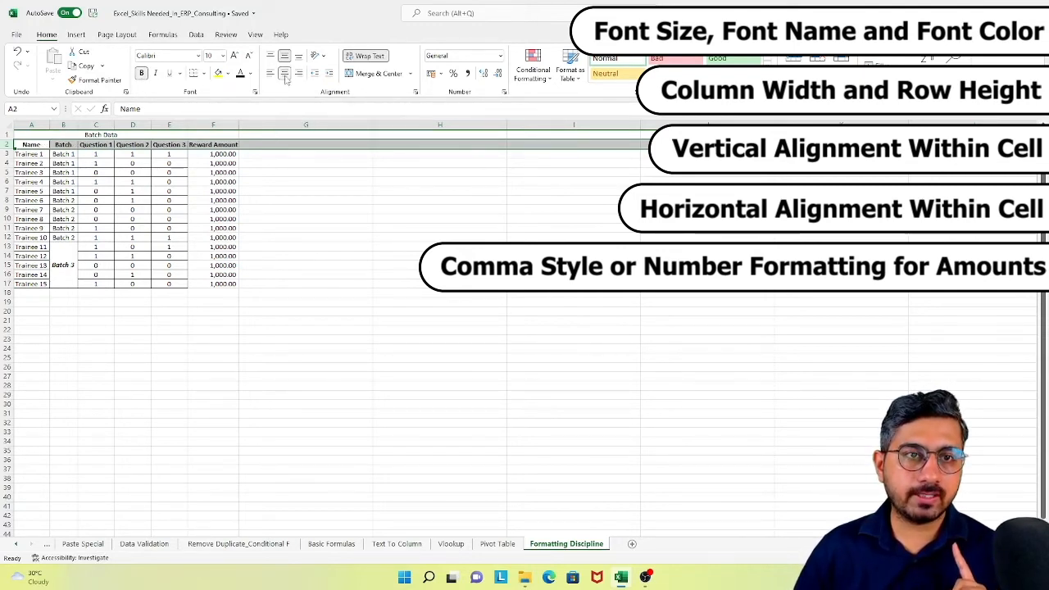
{"action": "left_click_drag", "start_coordinate": [40, 154], "coordinate": [229, 283]}
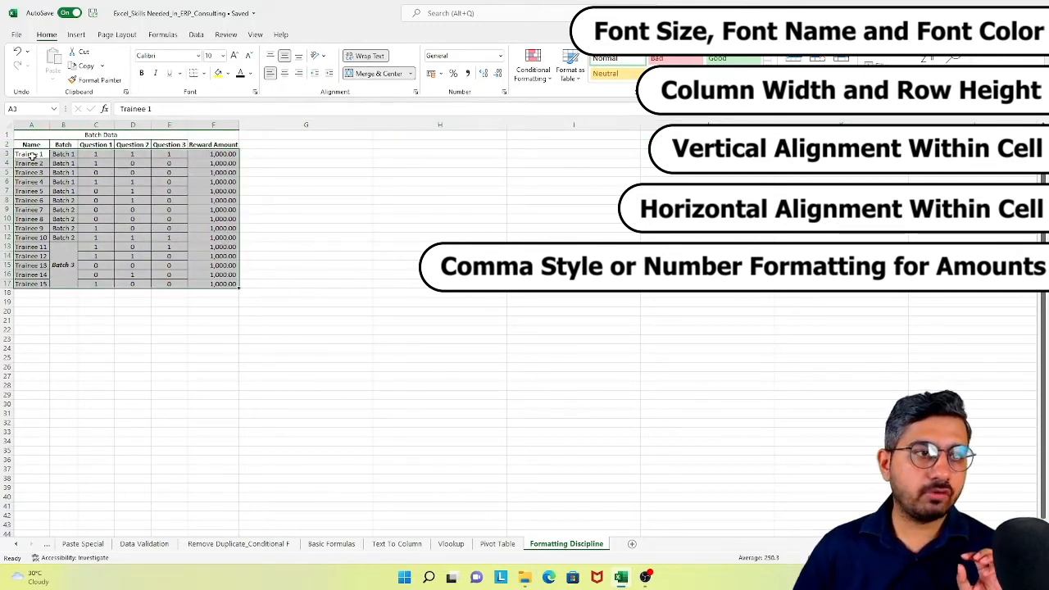
{"action": "left_click_drag", "start_coordinate": [33, 156], "coordinate": [41, 284]}
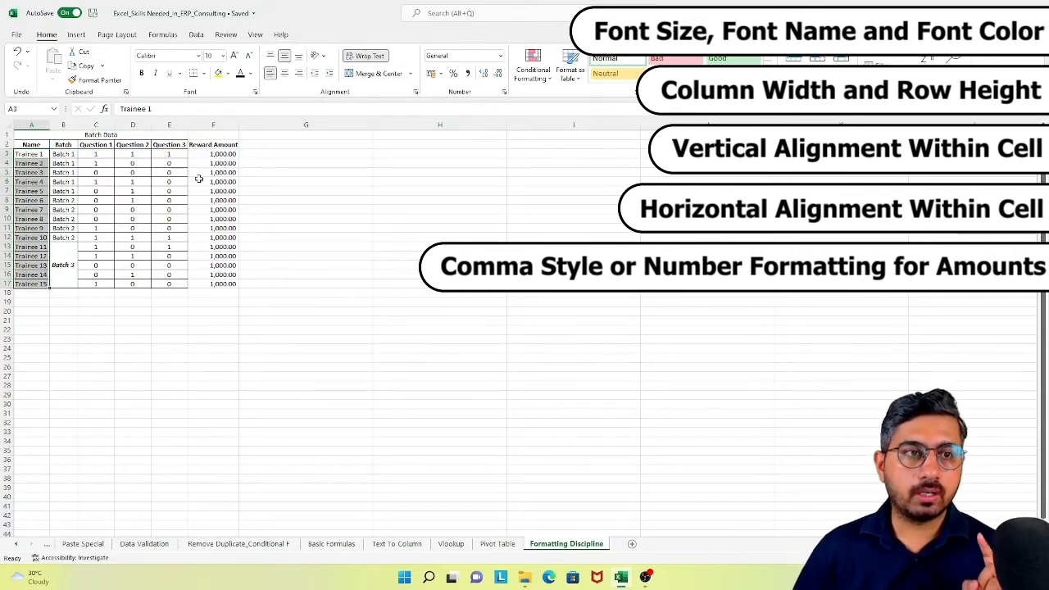
{"action": "left_click", "coordinate": [7, 144]}
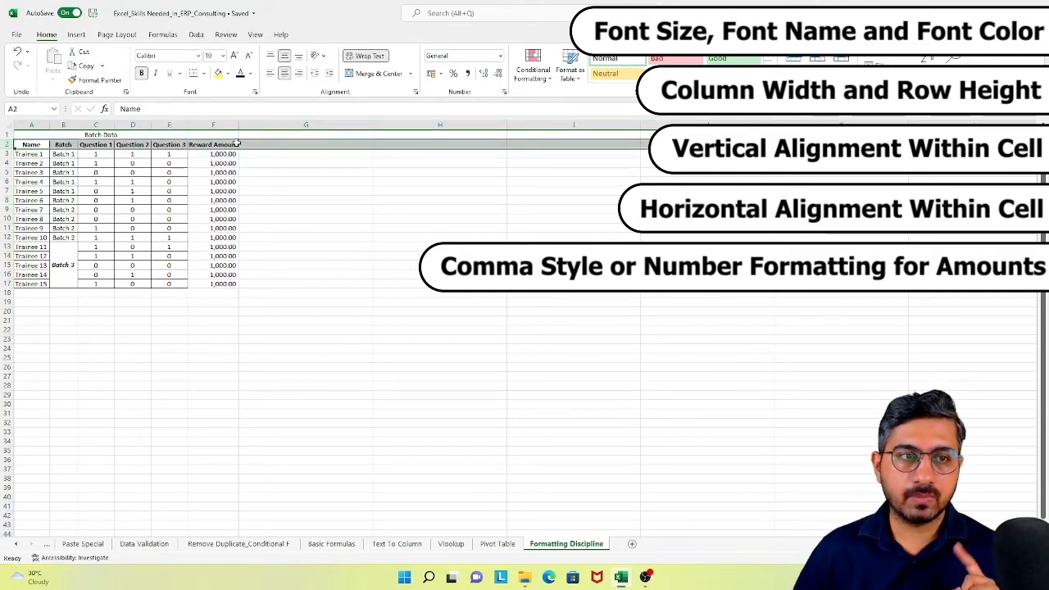
- Turn on filtering for the batch data table, starting from the merged Batch 3 cell
{"action": "left_click", "coordinate": [93, 135]}
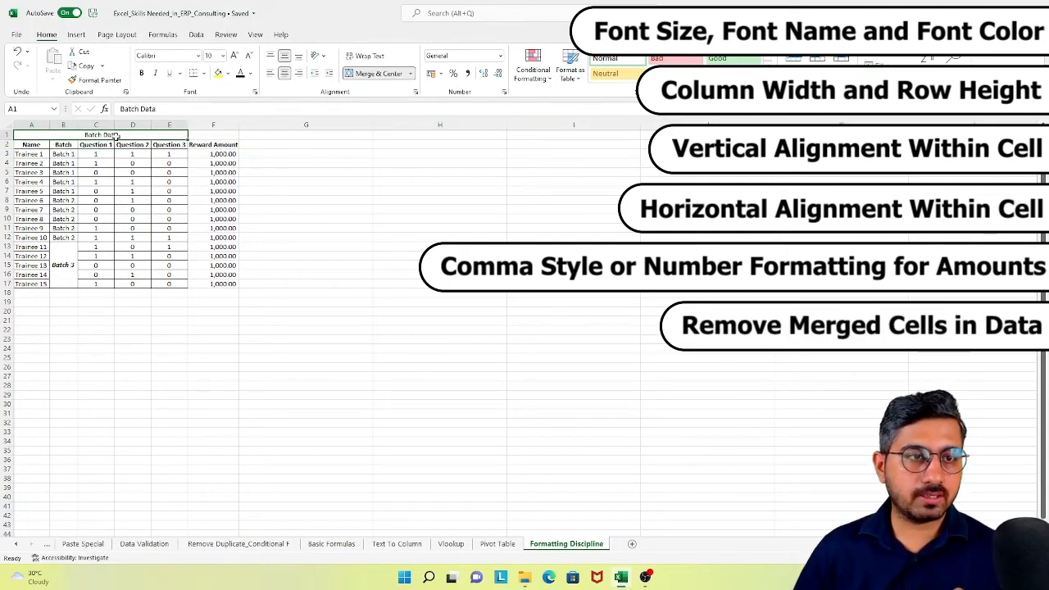
{"action": "left_click", "coordinate": [63, 263]}
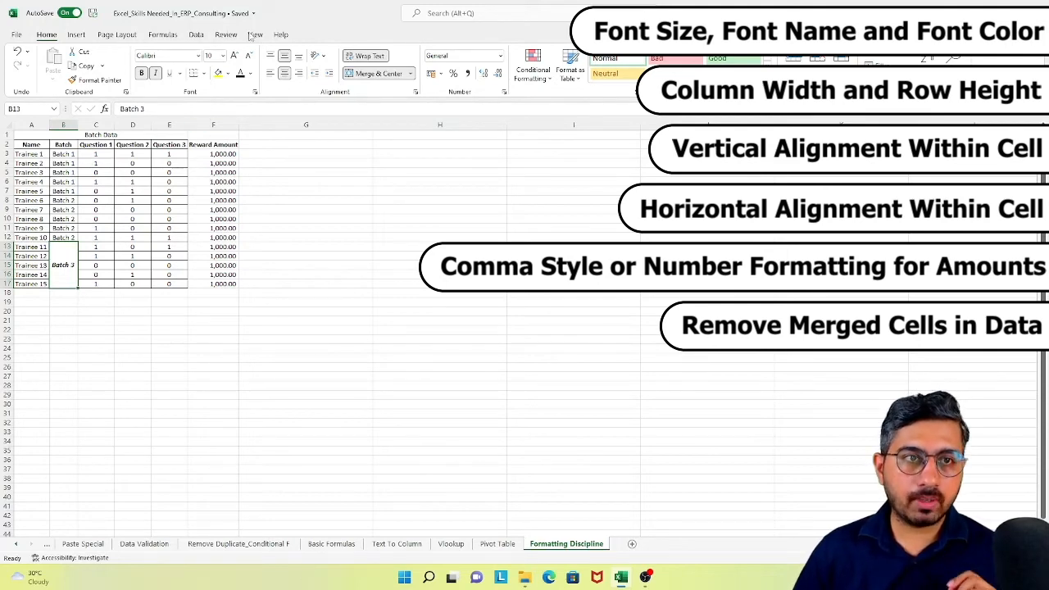
{"action": "left_click", "coordinate": [196, 36]}
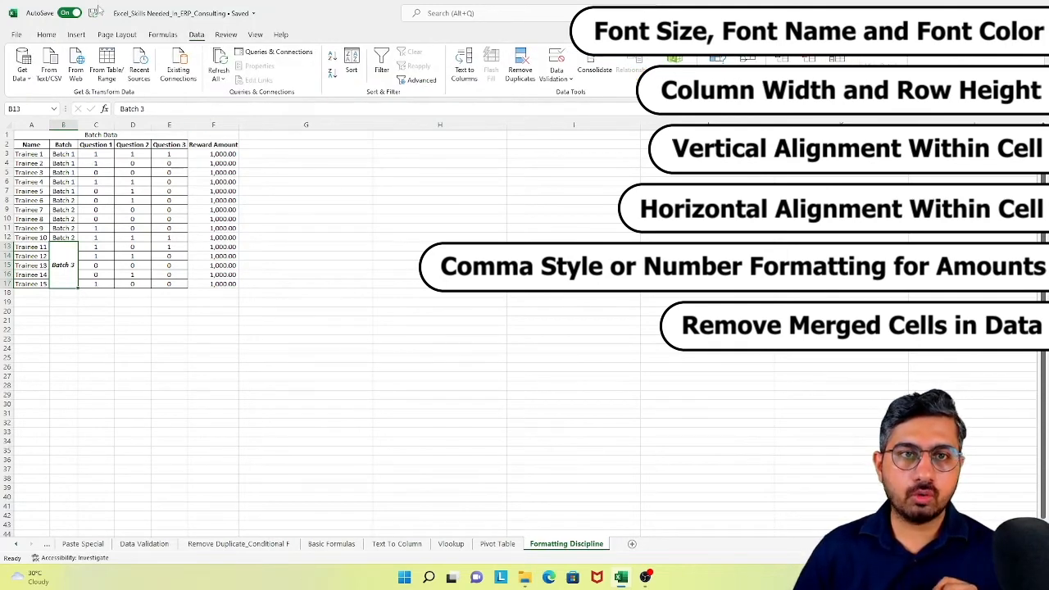
{"action": "left_click", "coordinate": [382, 65]}
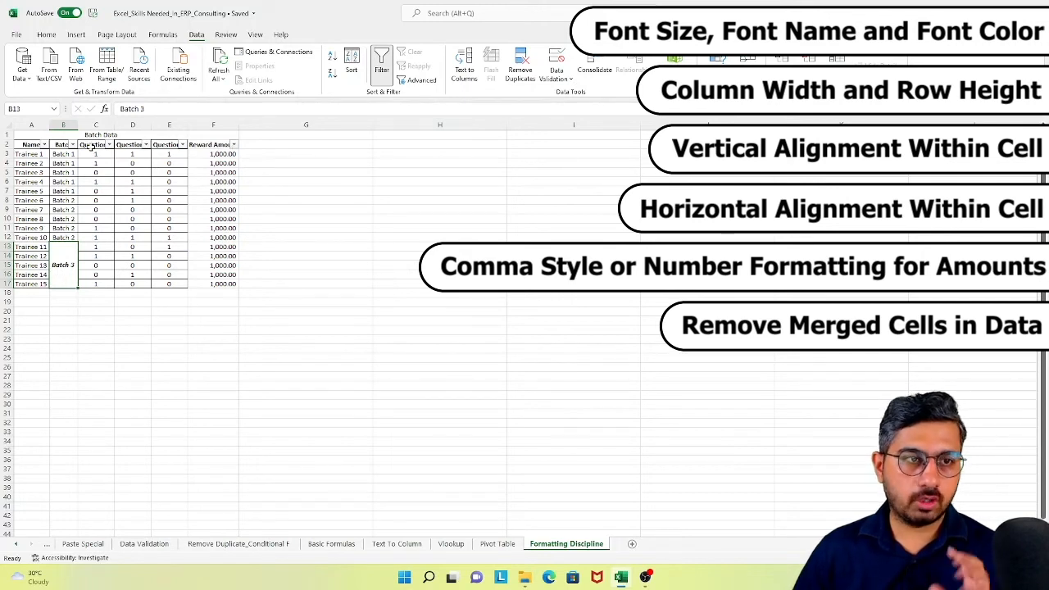
{"action": "left_click", "coordinate": [66, 147]}
{"action": "left_click", "coordinate": [72, 145]}
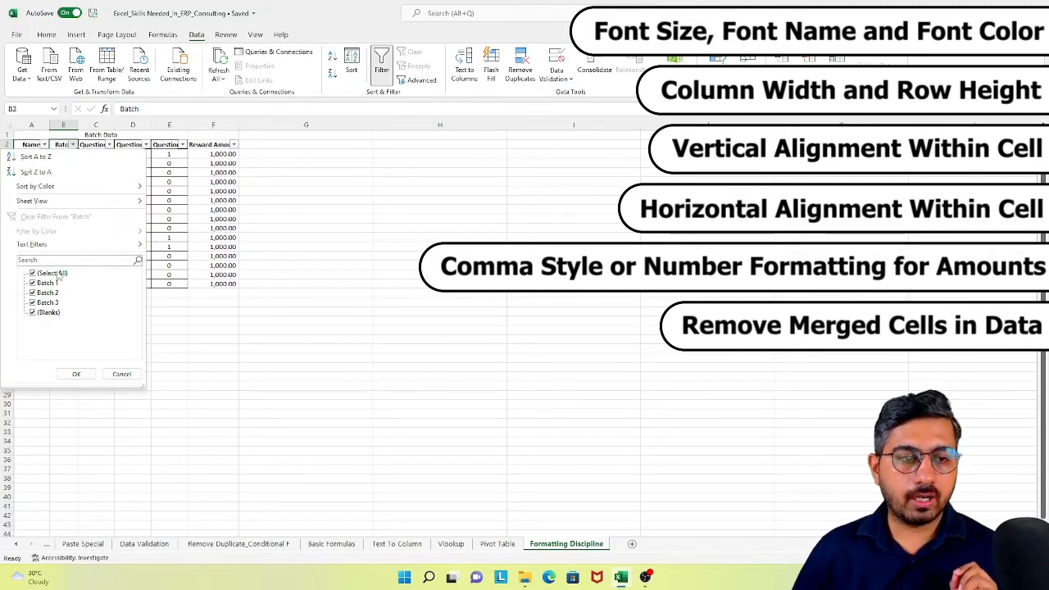
{"action": "left_click", "coordinate": [121, 374]}
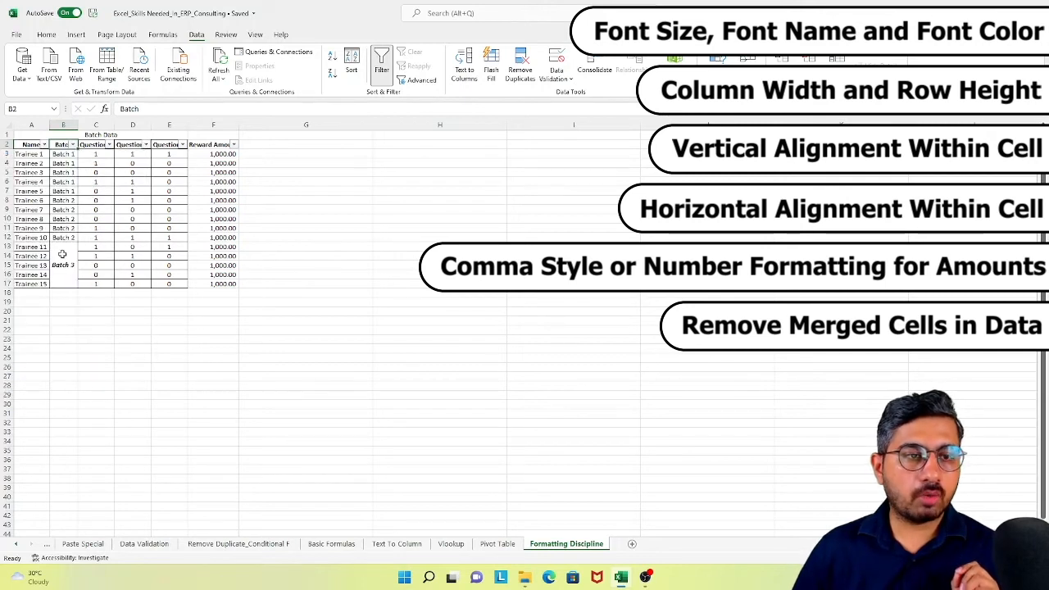
- Filter the Batch column to show only Batch 3
{"action": "left_click", "coordinate": [62, 256]}
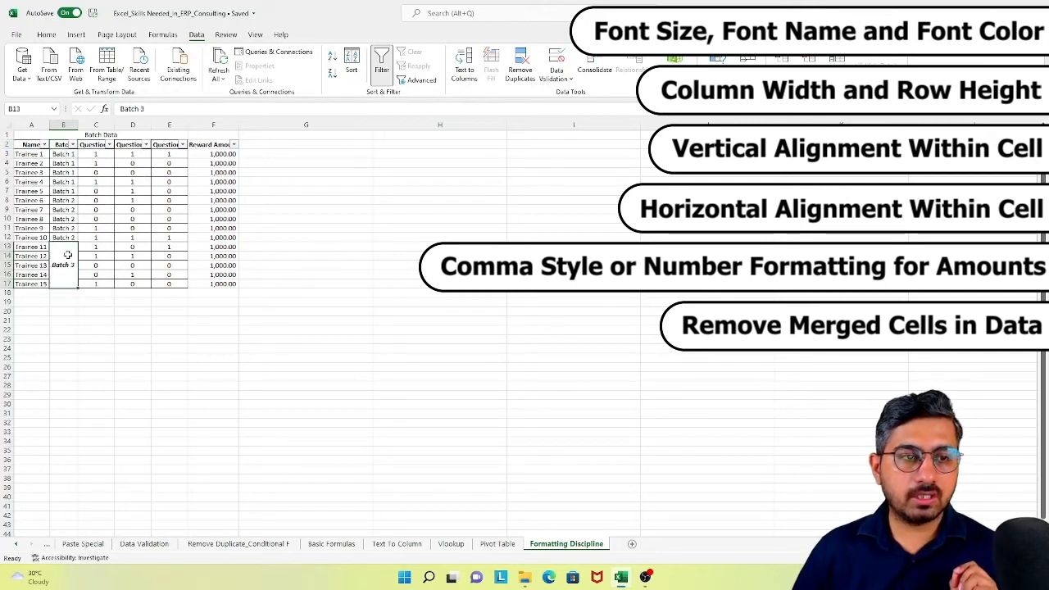
{"action": "left_click", "coordinate": [73, 145]}
{"action": "left_click", "coordinate": [51, 273]}
{"action": "left_click", "coordinate": [47, 302]}
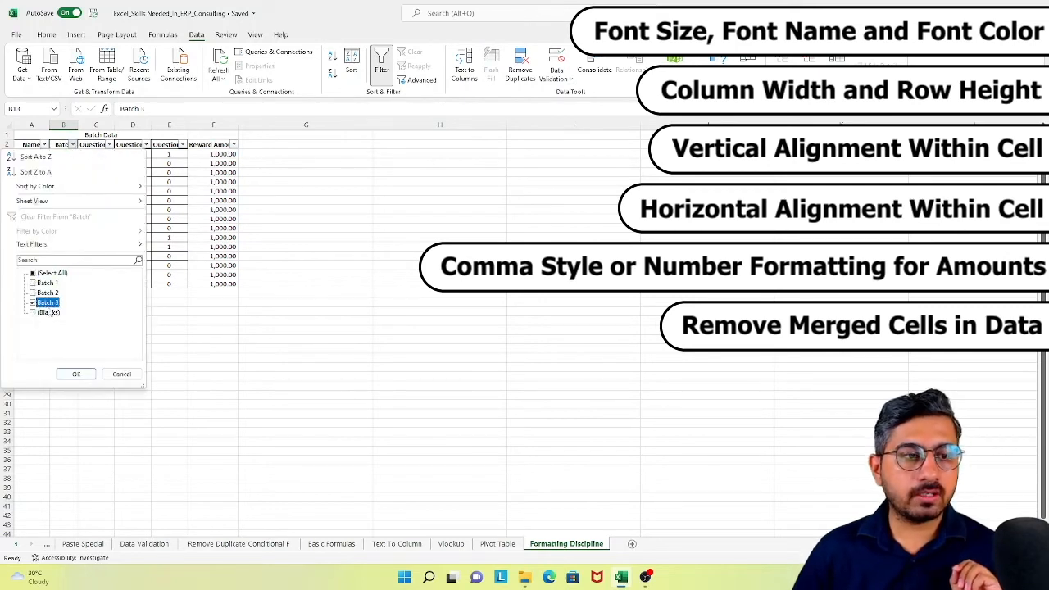
{"action": "left_click", "coordinate": [80, 374]}
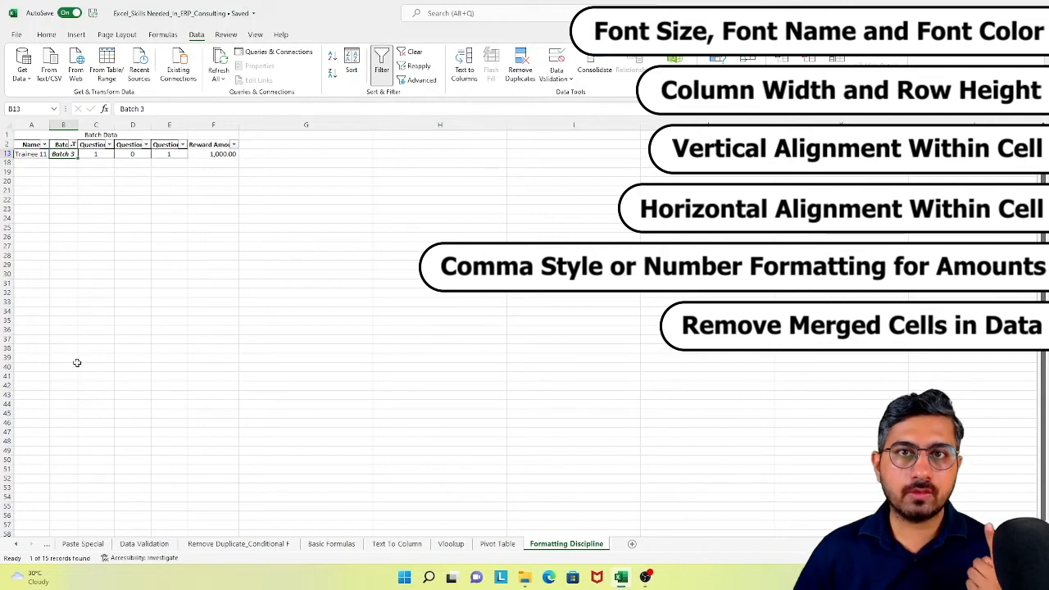
- Reset the Batch column filter to include all values
{"action": "left_click", "coordinate": [75, 144]}
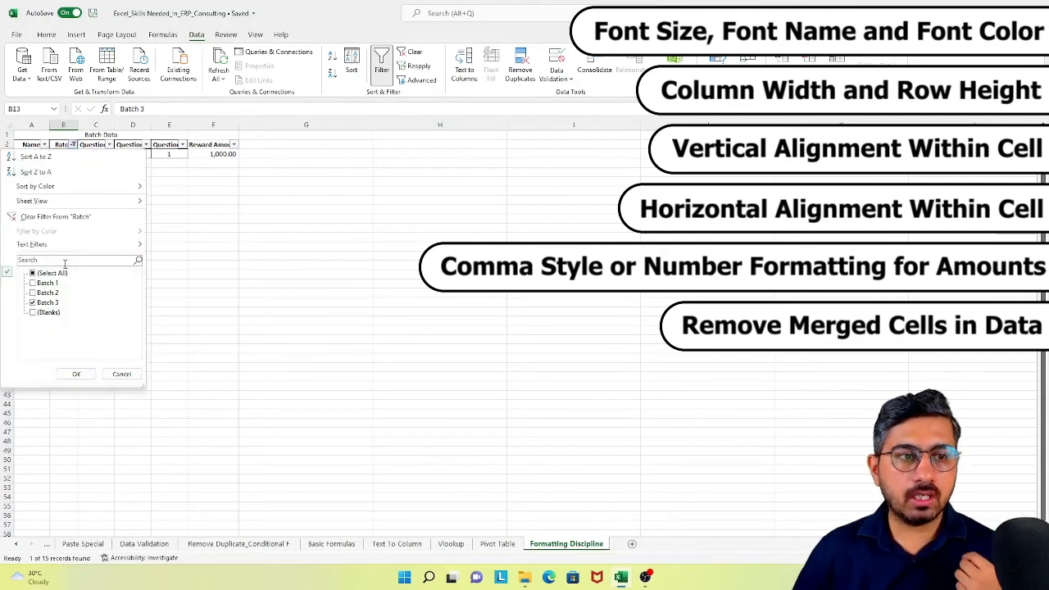
{"action": "left_click", "coordinate": [37, 271]}
{"action": "left_click", "coordinate": [77, 373]}
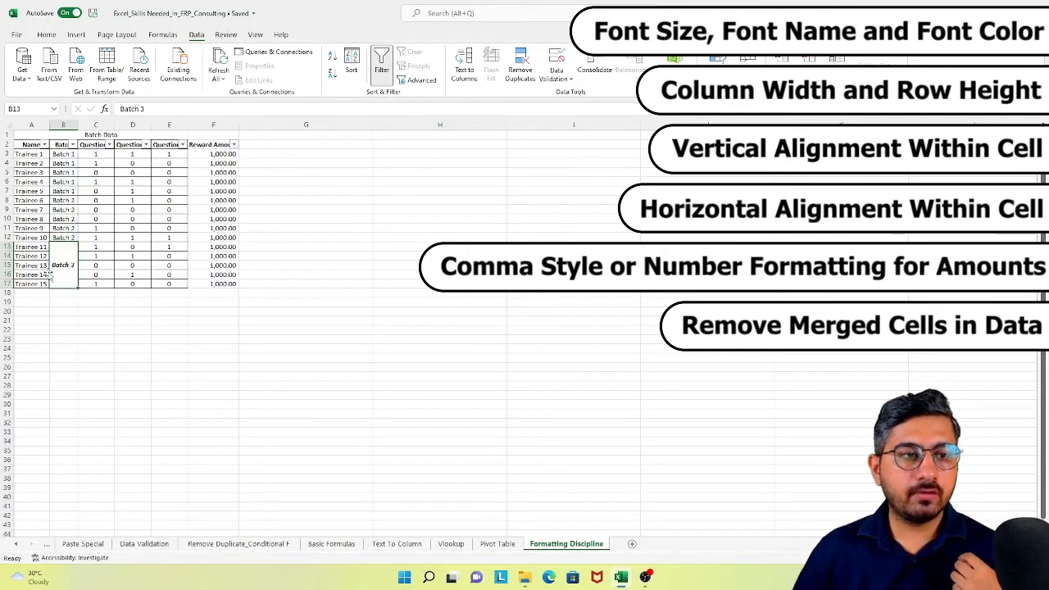
- Unmerge the Batch 3 cell beside Trainee 11 to Trainee 15 into the individual cells B13:B17
{"action": "left_click_drag", "start_coordinate": [35, 247], "coordinate": [42, 283]}
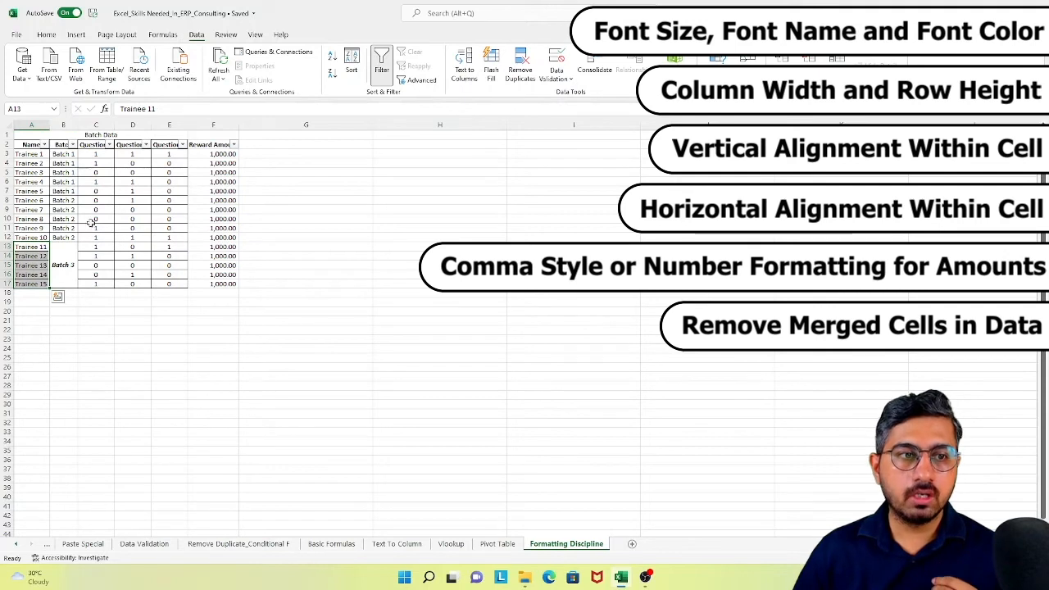
{"action": "left_click", "coordinate": [75, 261]}
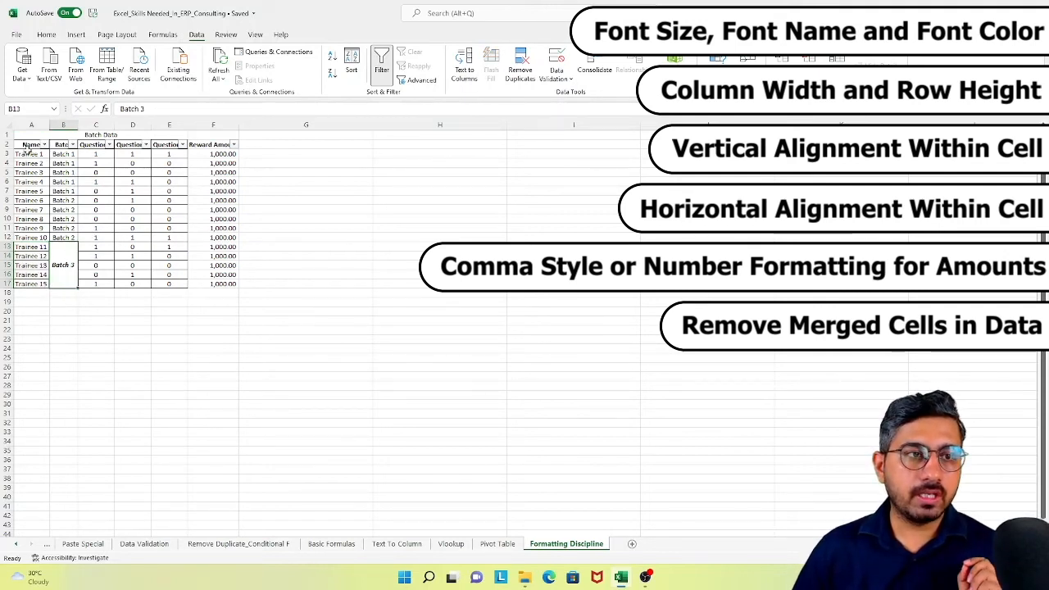
{"action": "left_click_drag", "start_coordinate": [25, 135], "coordinate": [229, 293]}
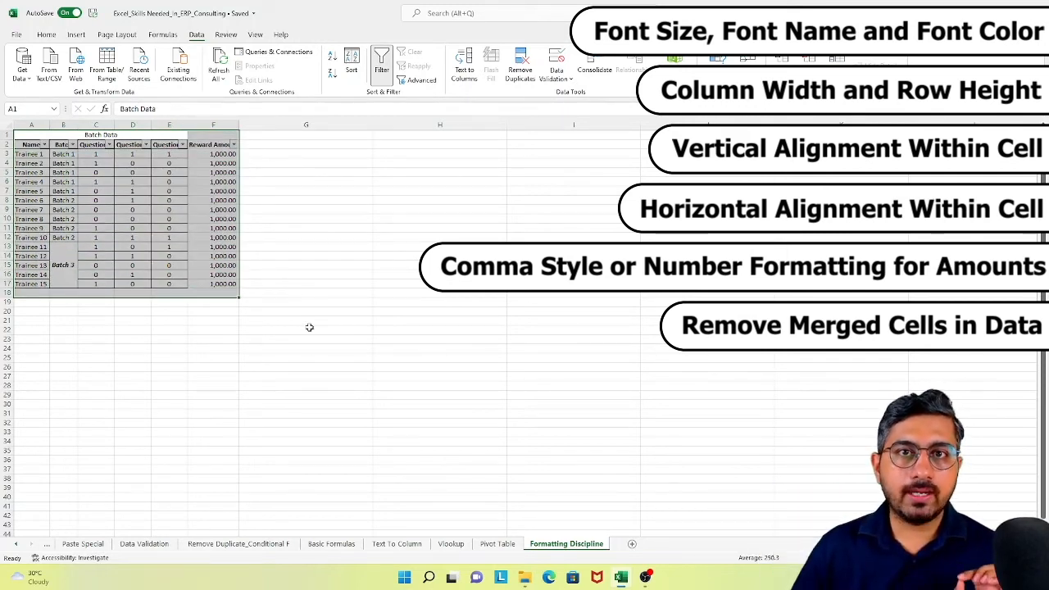
{"action": "left_click", "coordinate": [62, 264]}
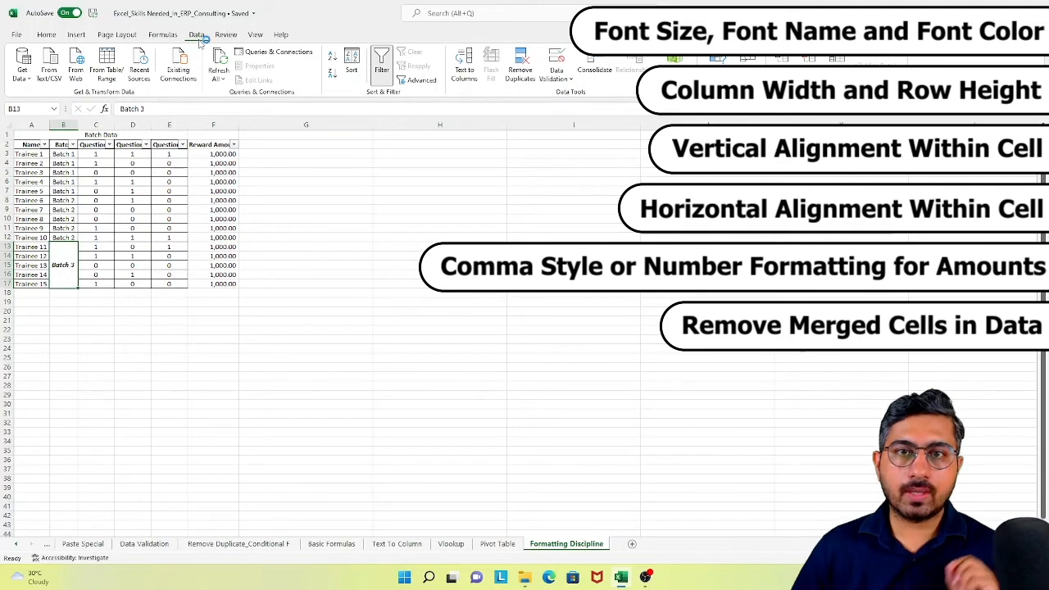
{"action": "left_click", "coordinate": [51, 37]}
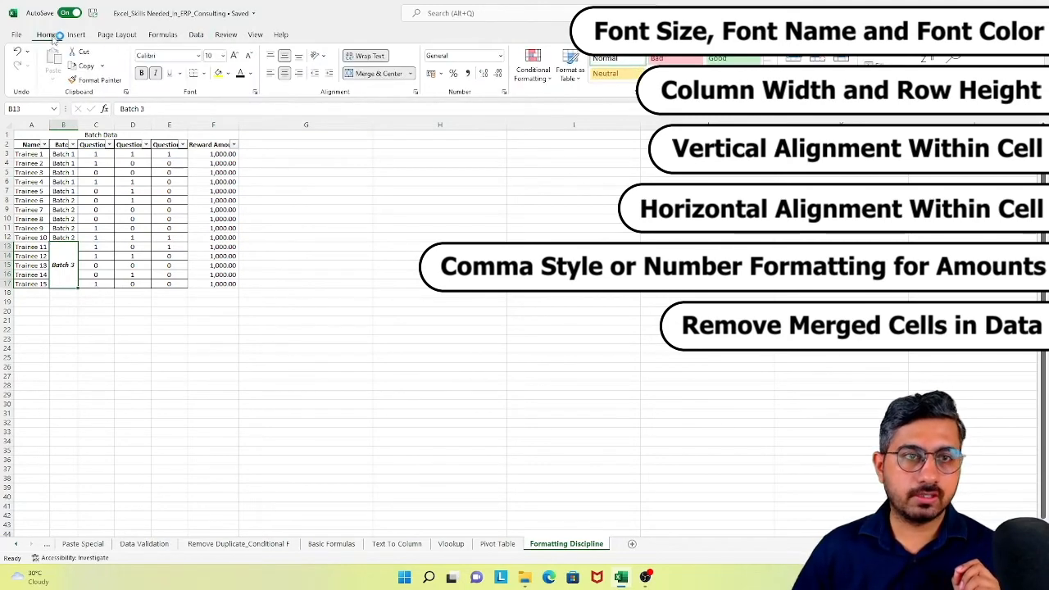
{"action": "left_click", "coordinate": [373, 74]}
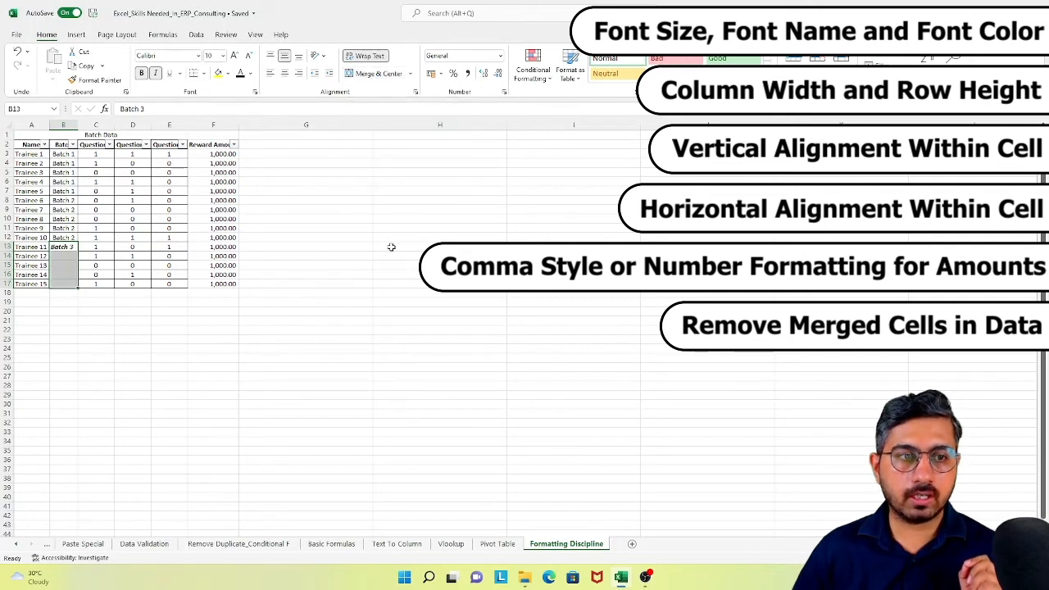
- Copy the formatting of the Batch 2 cell B12 onto the Batch 3 cell B13 with Format Painter
{"action": "left_click", "coordinate": [65, 237]}
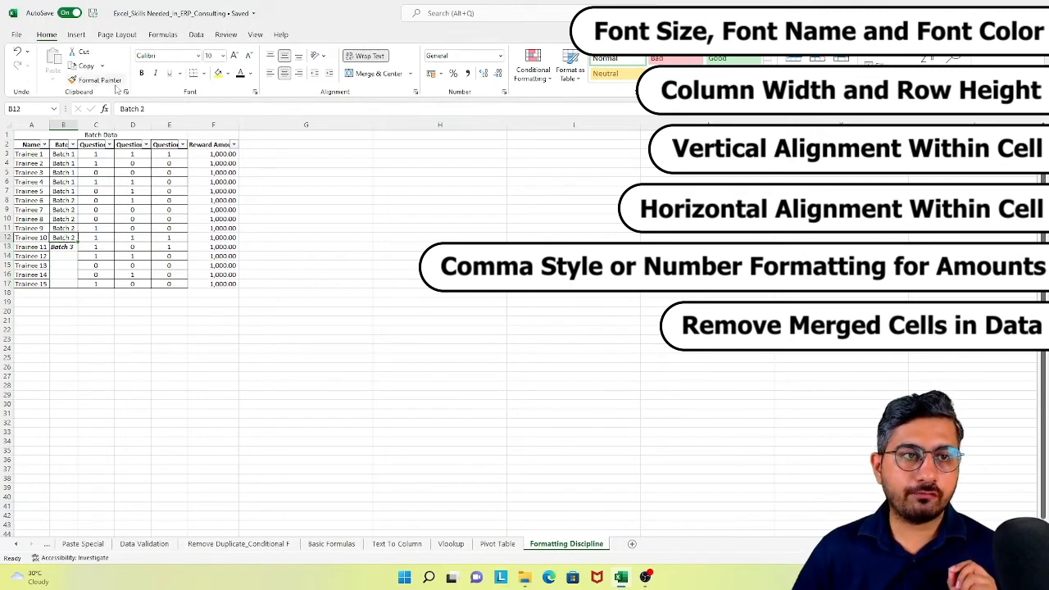
{"action": "left_click", "coordinate": [123, 82]}
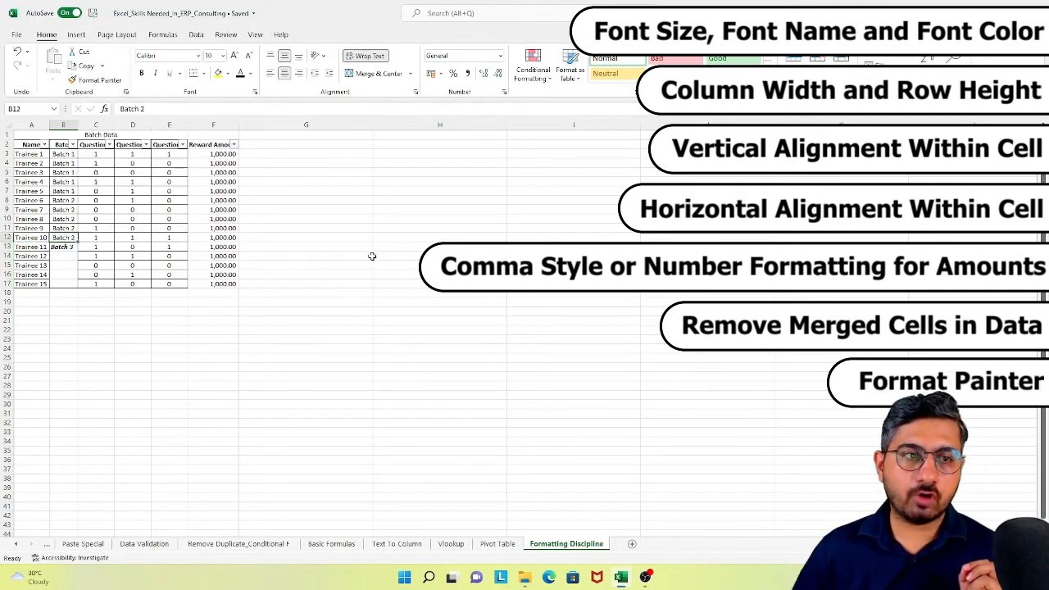
{"action": "left_click", "coordinate": [74, 248]}
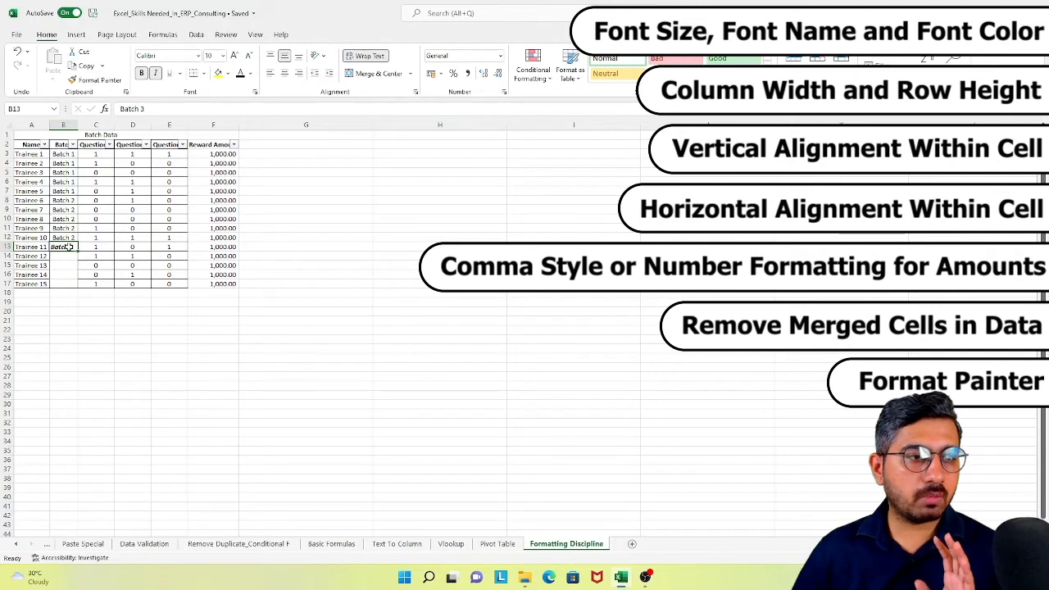
{"action": "left_click", "coordinate": [66, 237]}
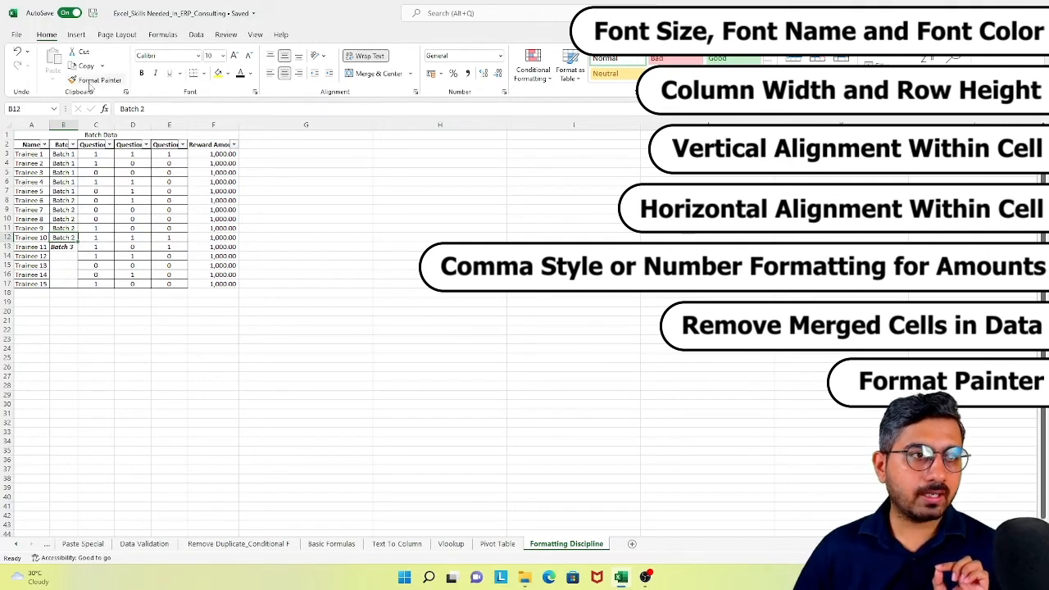
{"action": "left_click", "coordinate": [92, 81]}
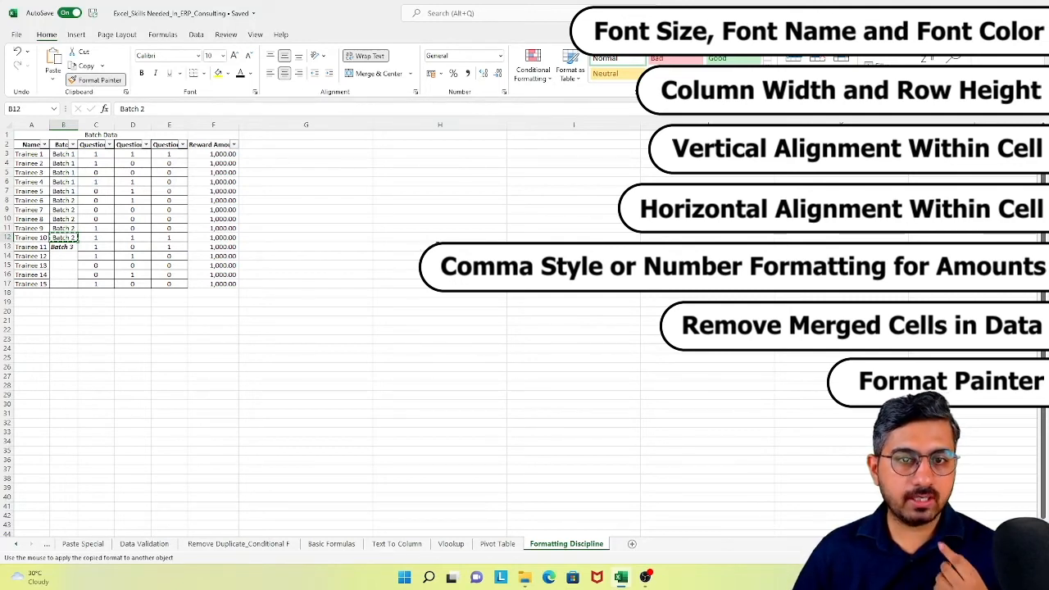
{"action": "left_click", "coordinate": [72, 247]}
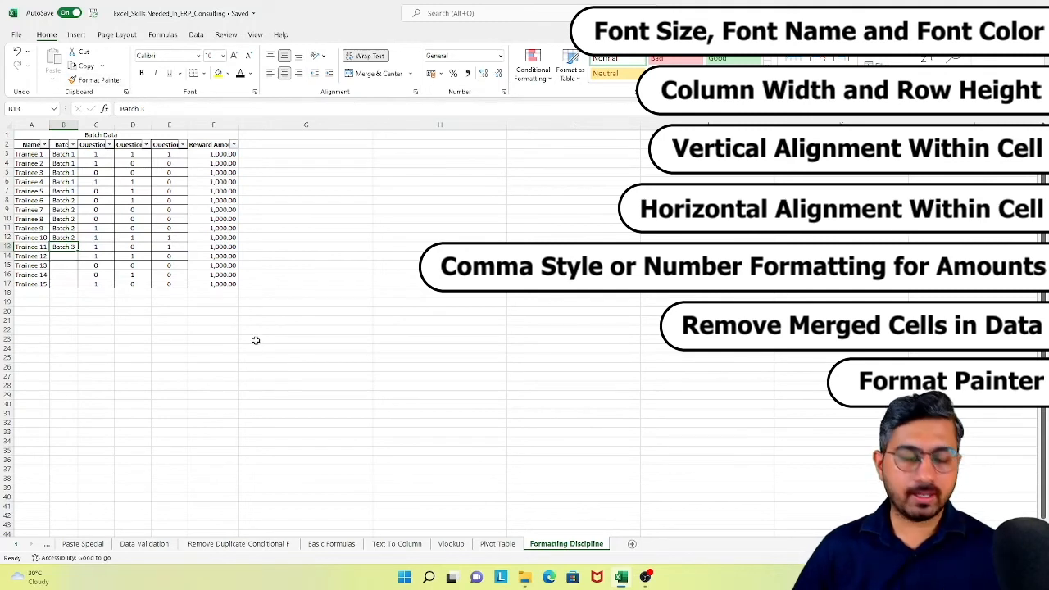
- Copy the Batch 3 value from B13 into the empty batch cells B14:B17
{"action": "key", "text": "ctrl+c"}
{"action": "key", "text": "Down"}
{"action": "key", "text": "shift+Down"}
{"action": "key", "text": "shift+Down"}
{"action": "key", "text": "shift+Down"}
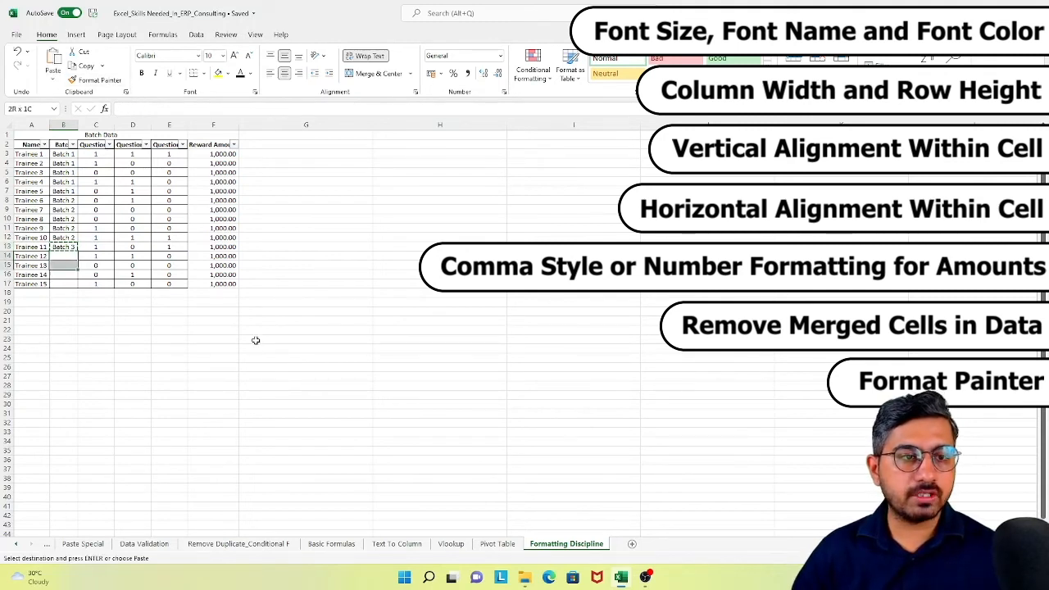
{"action": "key", "text": "ctrl+v"}
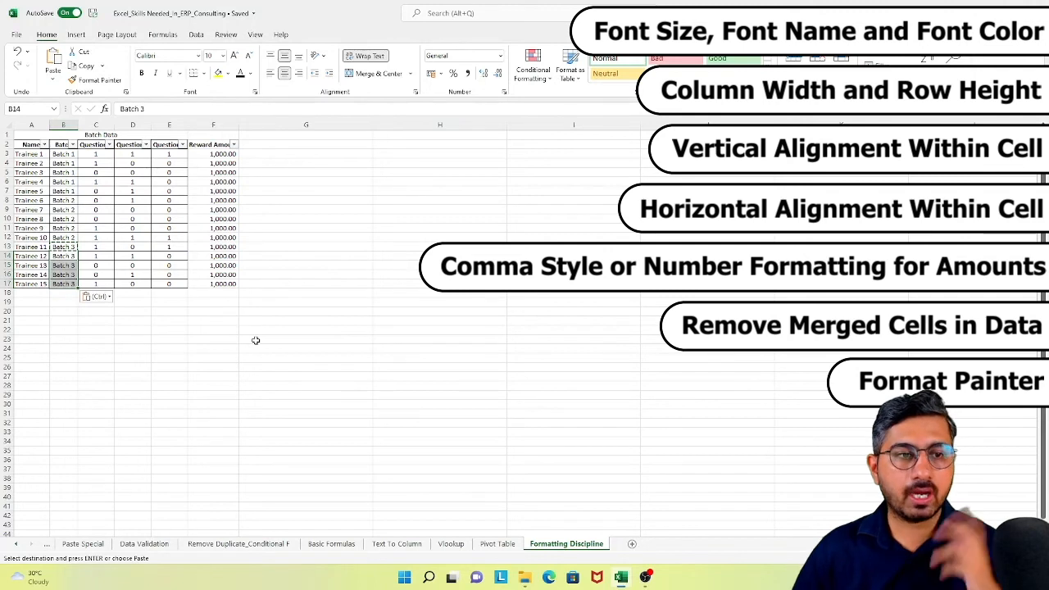
- Apply All Borders to the batch data table in A2:F17, including the Reward Amount column
{"action": "left_click", "coordinate": [133, 264]}
{"action": "left_click", "coordinate": [72, 282]}
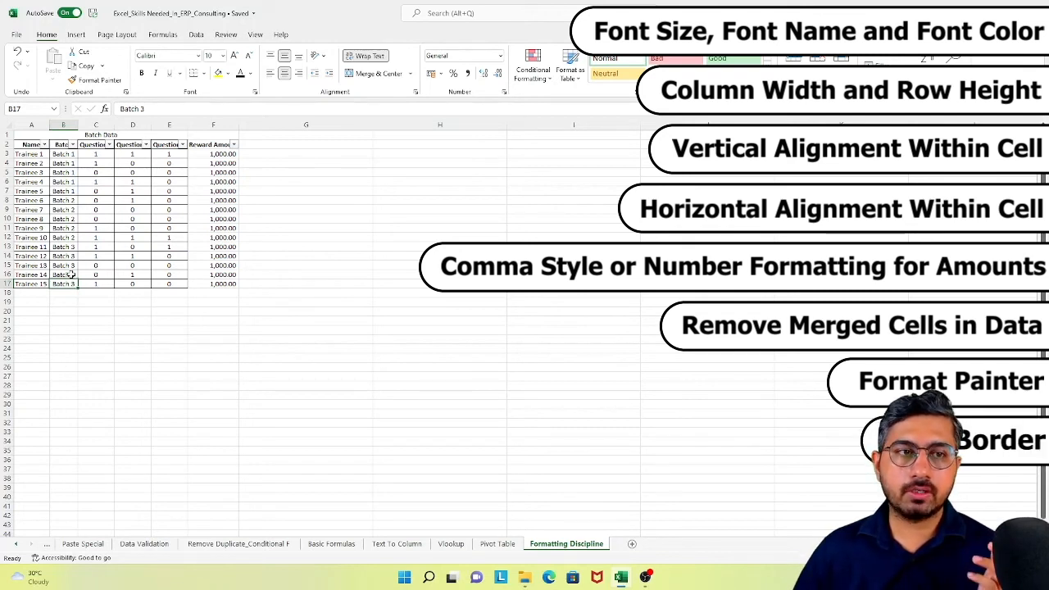
{"action": "left_click_drag", "start_coordinate": [18, 146], "coordinate": [165, 287]}
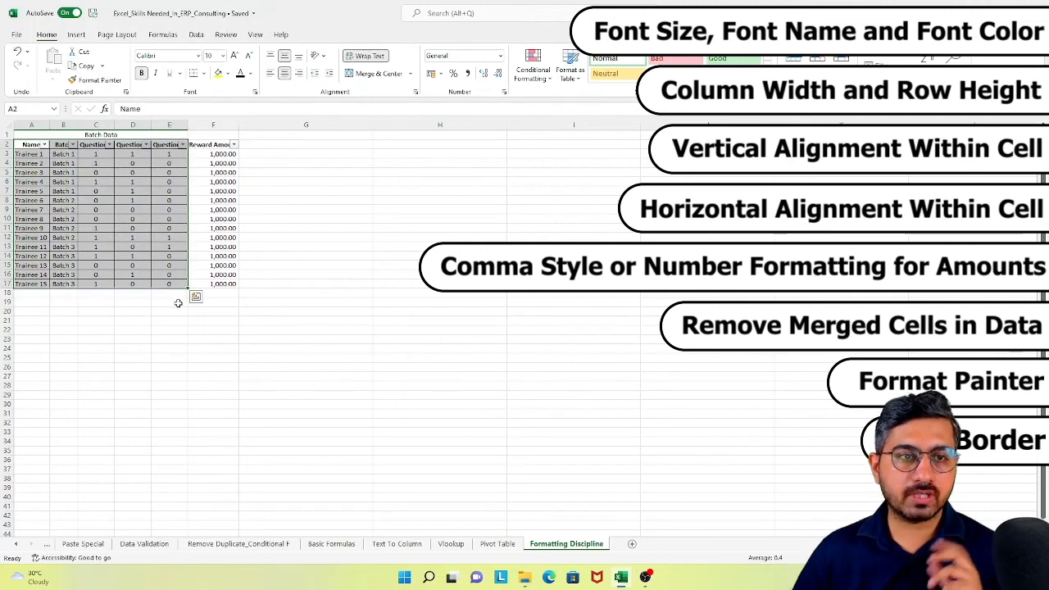
{"action": "left_click", "coordinate": [180, 312]}
{"action": "left_click_drag", "start_coordinate": [201, 146], "coordinate": [229, 281]}
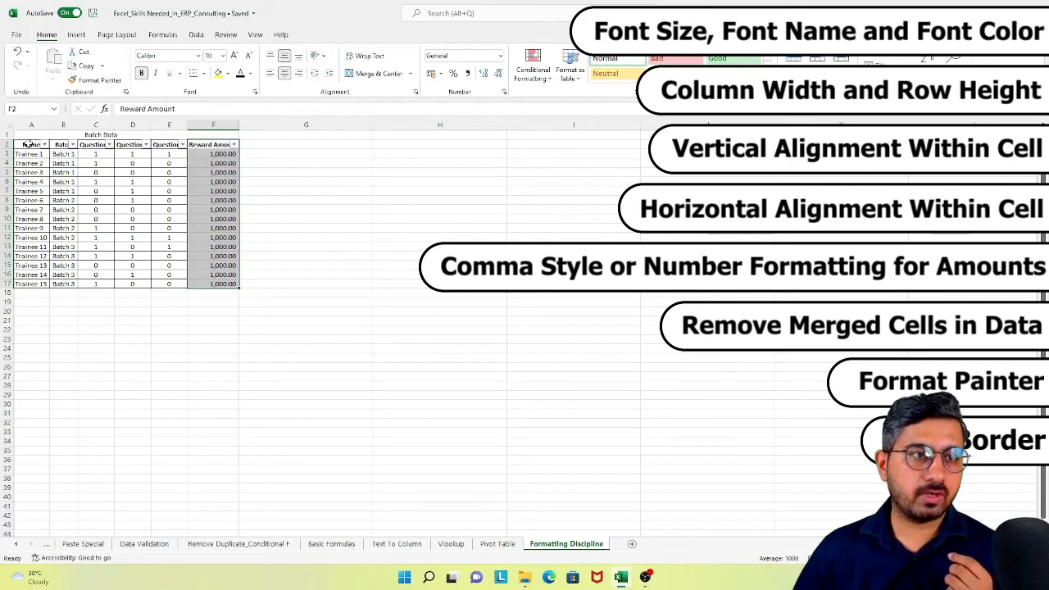
{"action": "left_click_drag", "start_coordinate": [31, 144], "coordinate": [216, 284]}
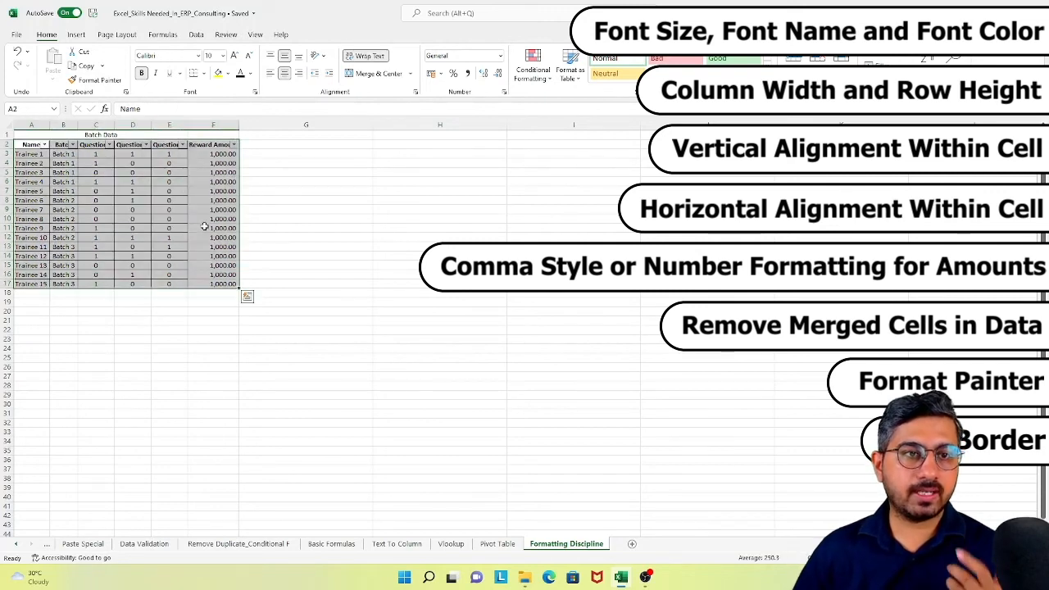
{"action": "left_click", "coordinate": [204, 73]}
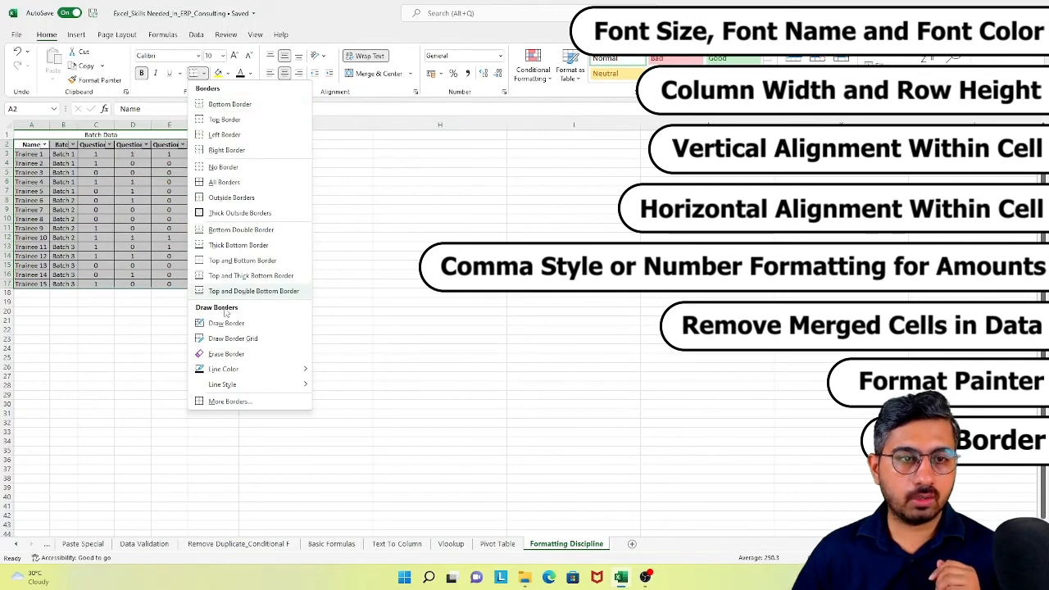
{"action": "left_click", "coordinate": [223, 182]}
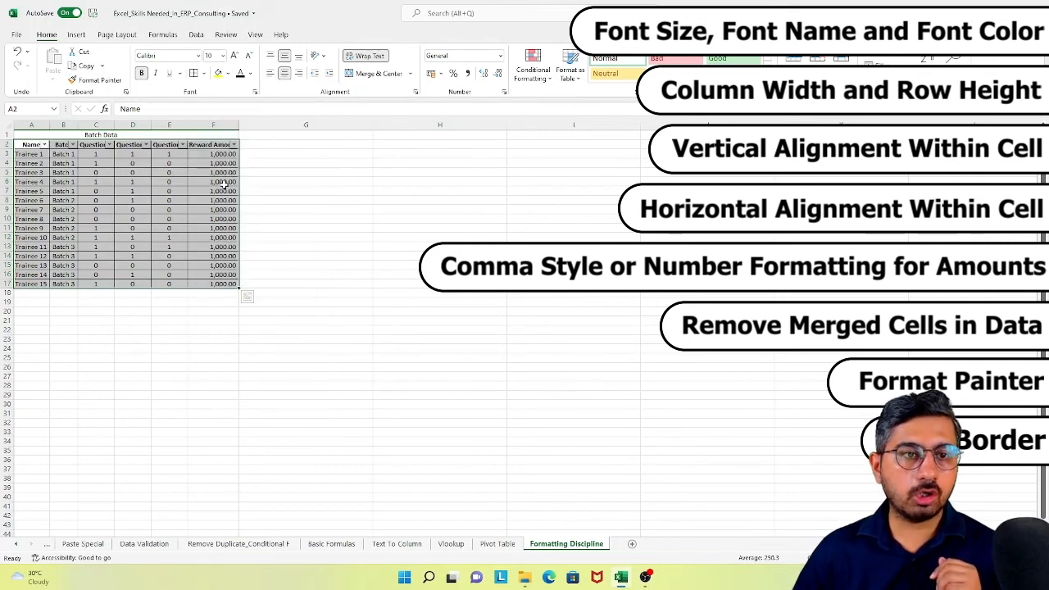
{"action": "left_click", "coordinate": [314, 227]}
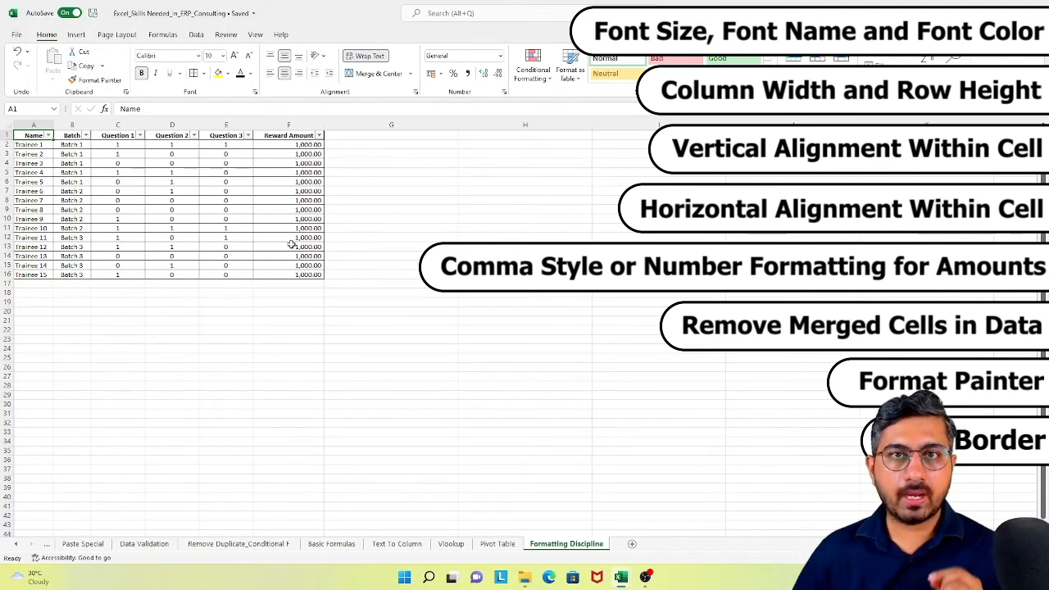
- Compare the formatted table with the unformatted one in the Excel_Skills Needed_In_ERP_Consulting_Template workbook, returning to the formatted workbook
{"action": "mouse_move", "coordinate": [622, 578]}
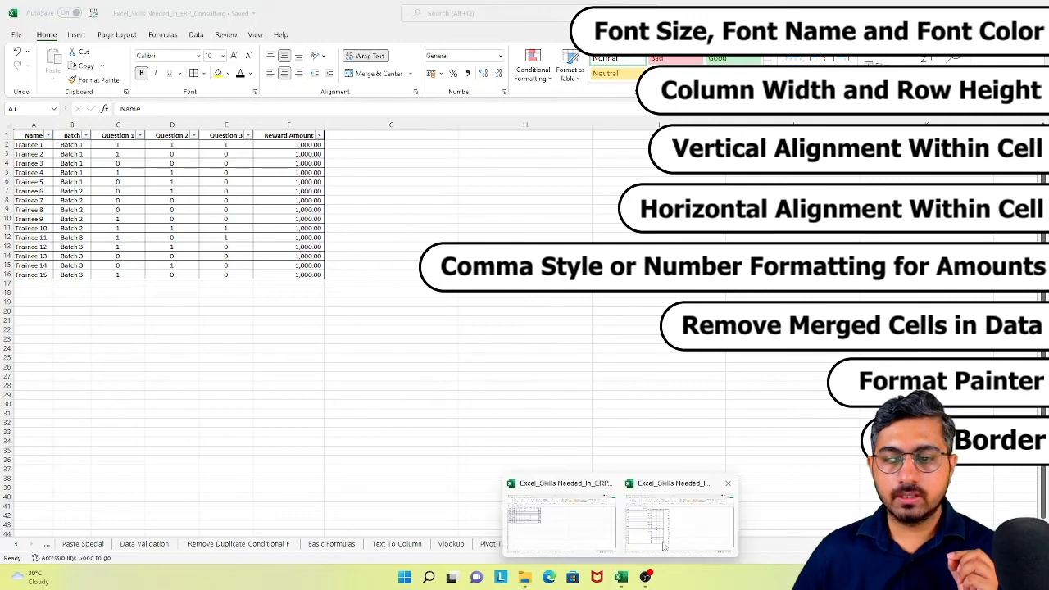
{"action": "left_click", "coordinate": [676, 527]}
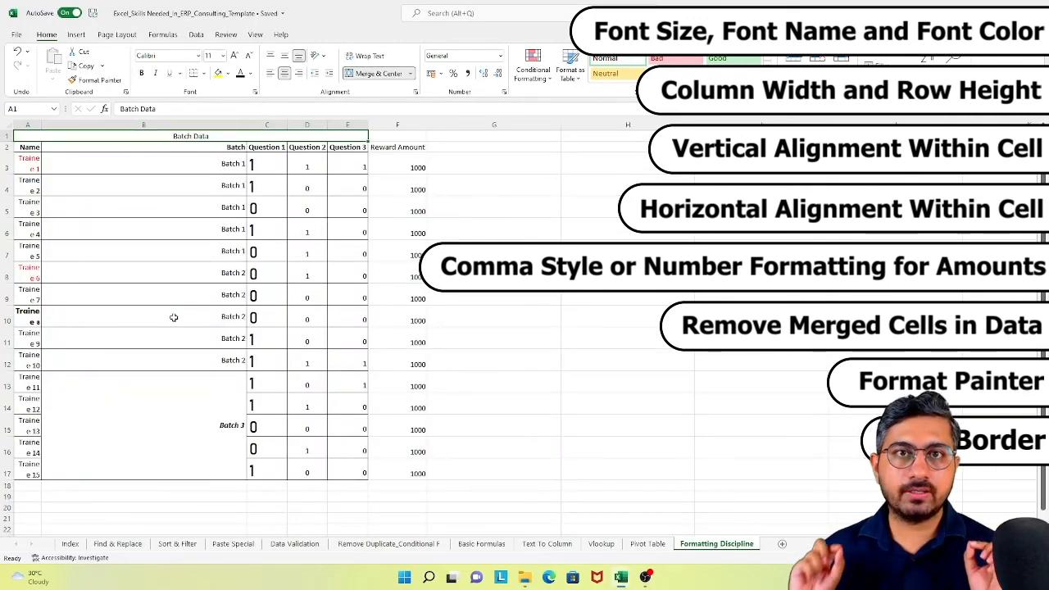
{"action": "key", "text": "alt+Tab"}
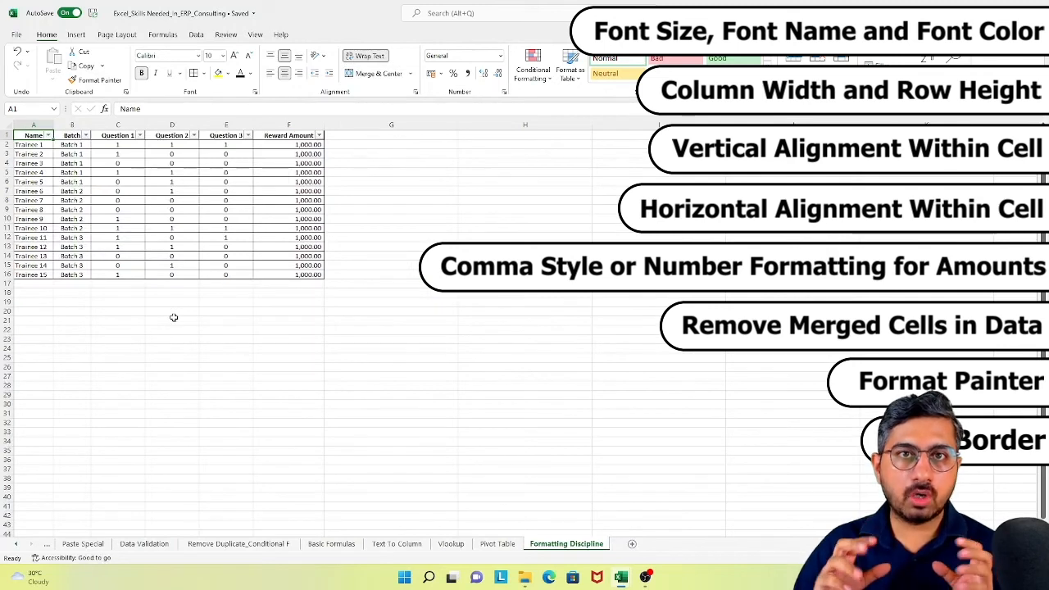